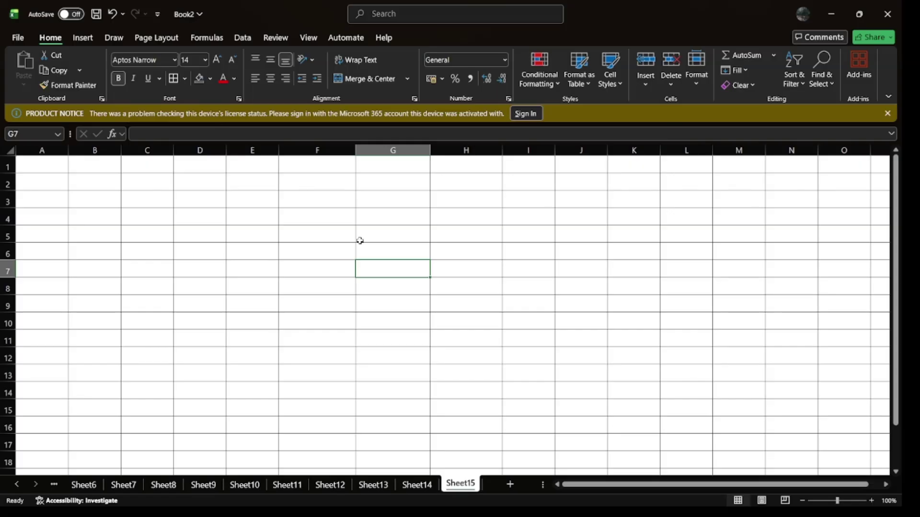
Step: Merge and centre F5:H5, middle-align it, and enter the title LARGE & SMALL
drag(305, 236, 442, 233)
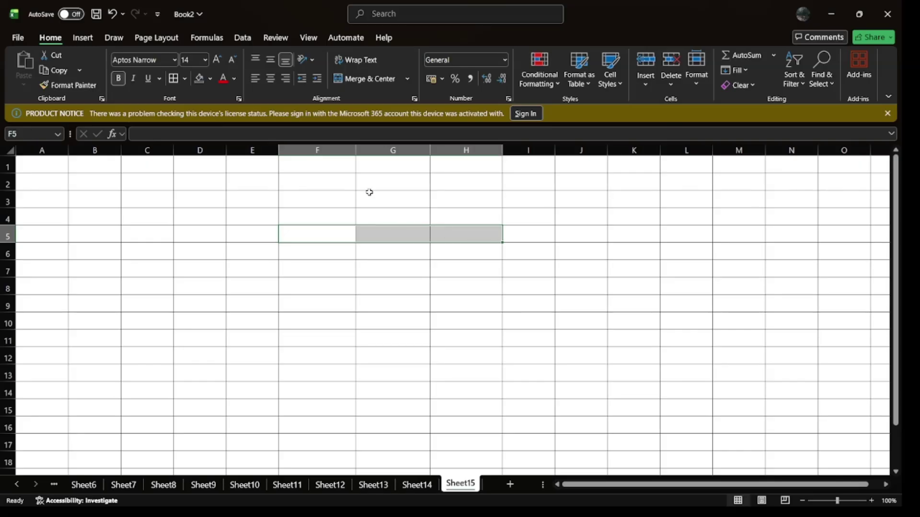
click(364, 79)
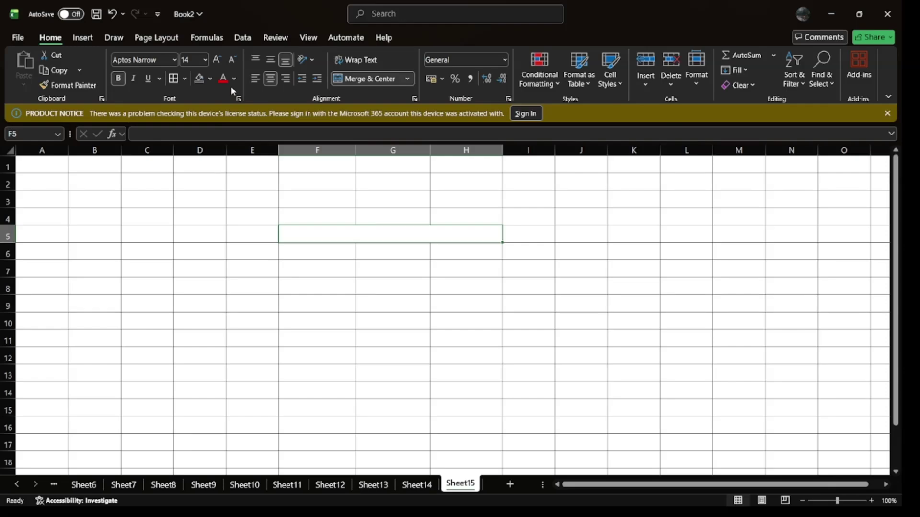
click(270, 59)
text(LARGE)
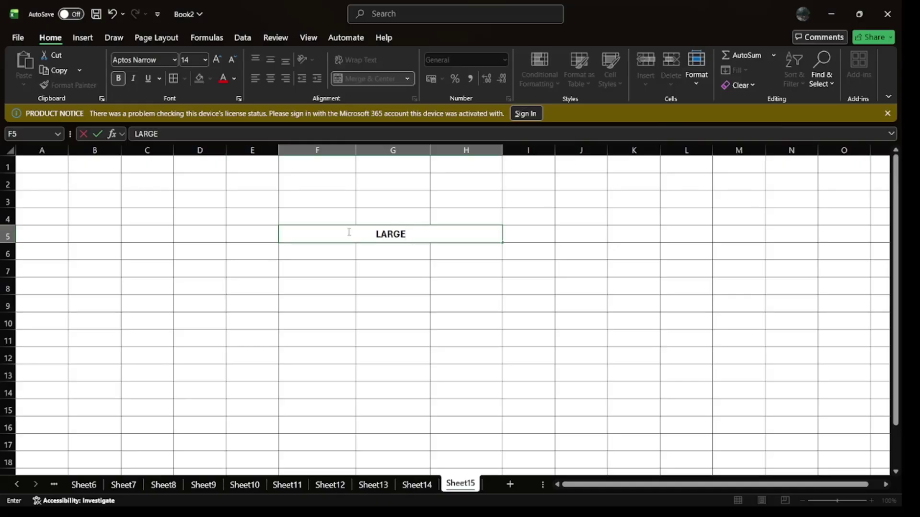
text( & SMALL)
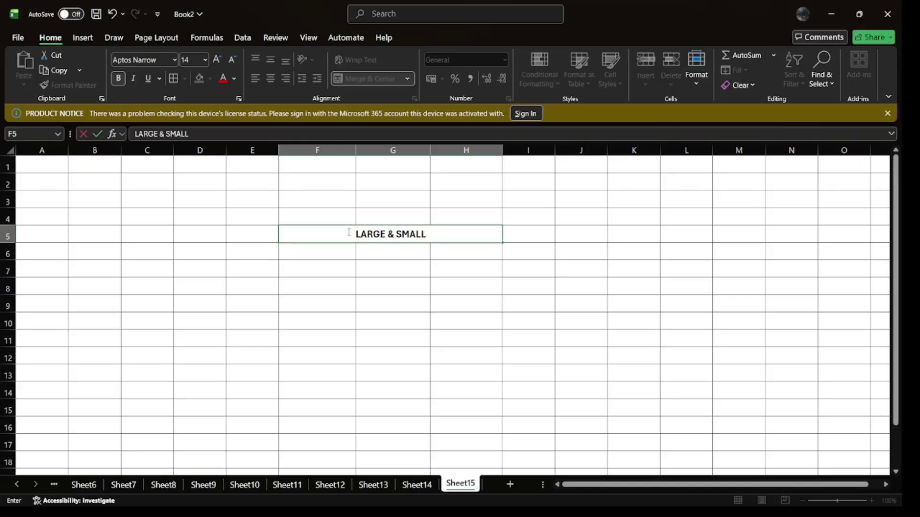
key(Return)
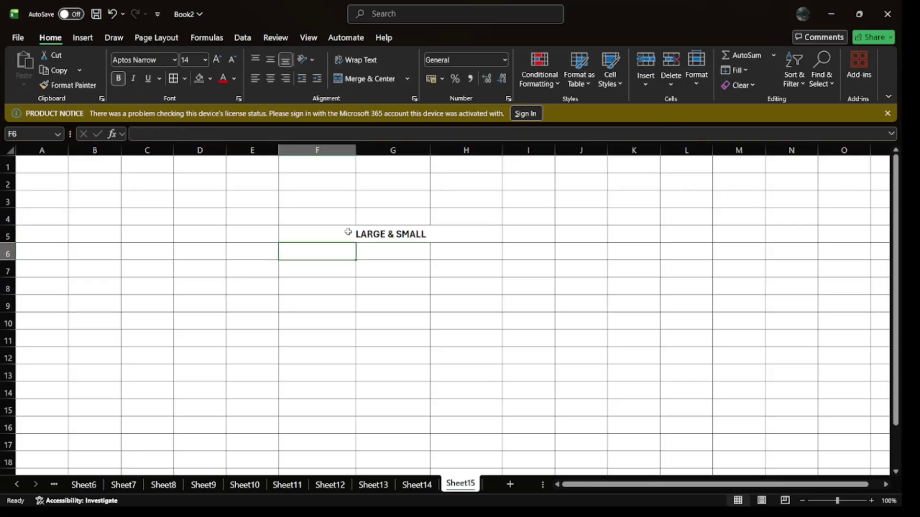
Step: Enter the headers NAME, MARKS and LEN across F6:H6
text(NAME)
key(Tab)
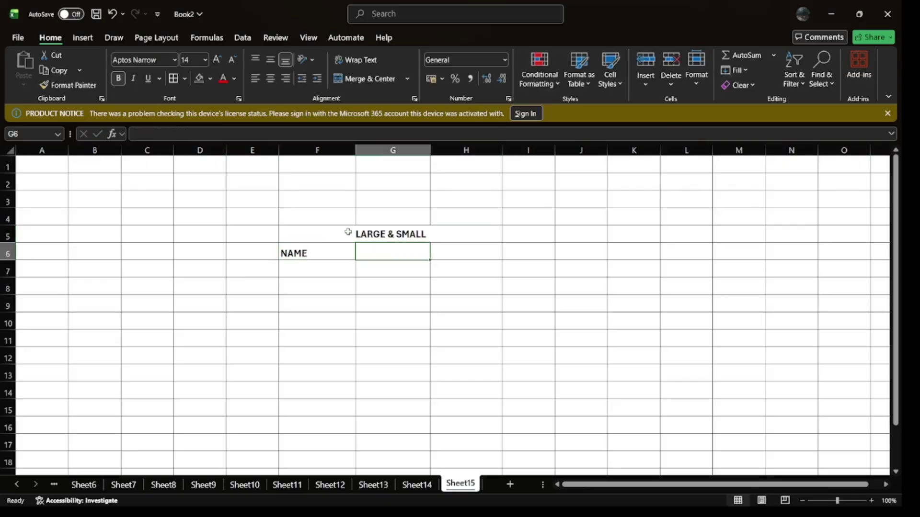
text(MARKS)
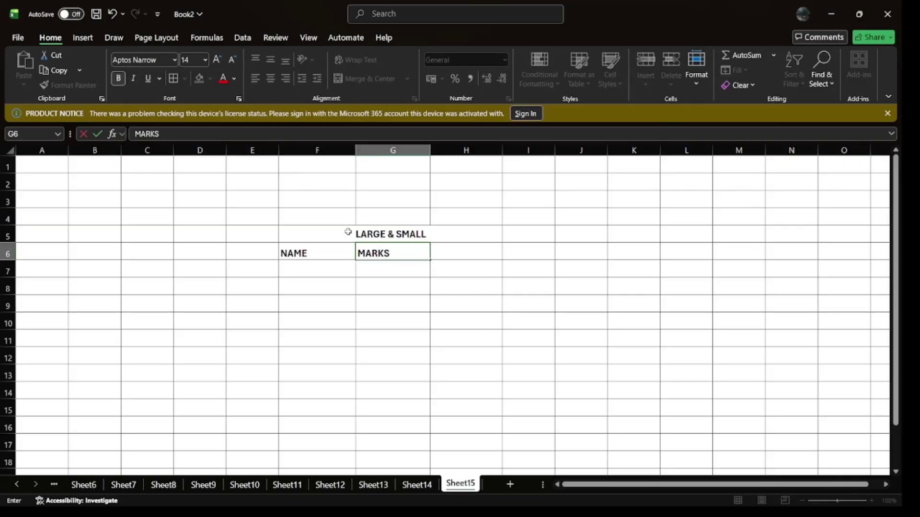
key(Tab)
text(LEN)
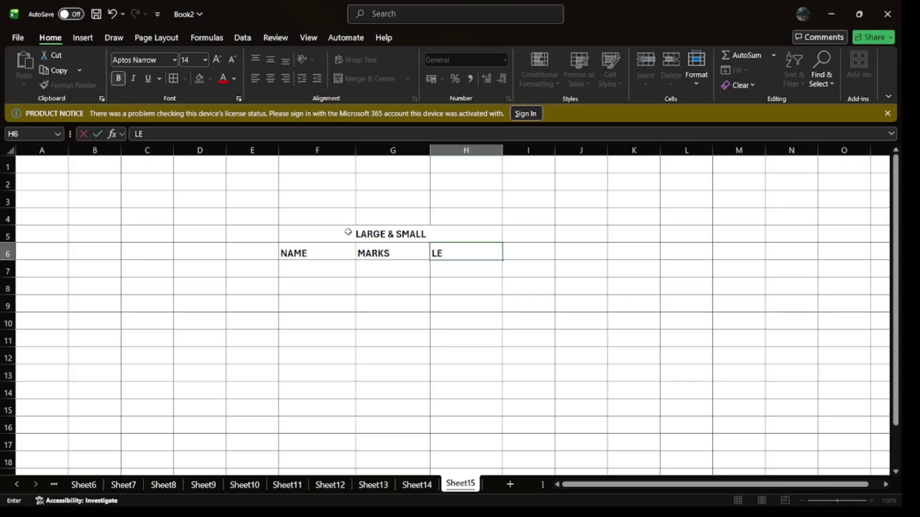
key(Return)
Step: List five student names down F7:F11 under NAME
key(Left)
key(Left)
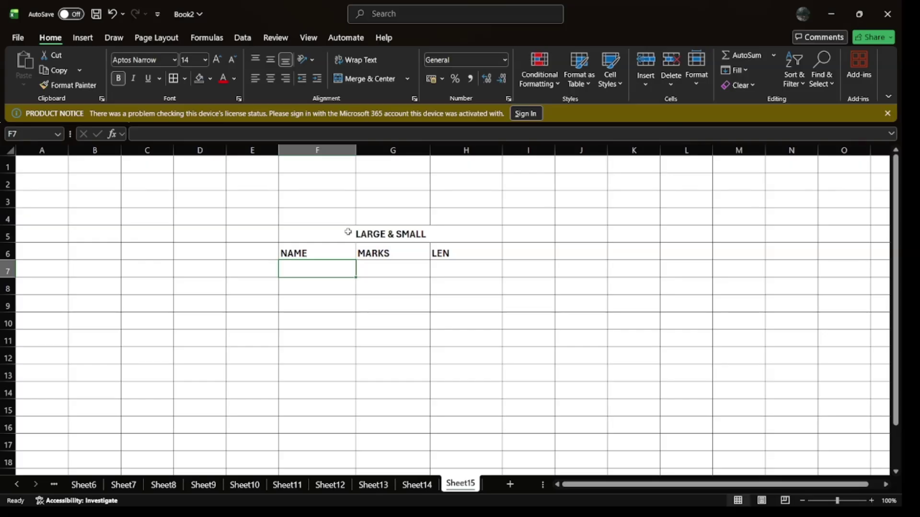
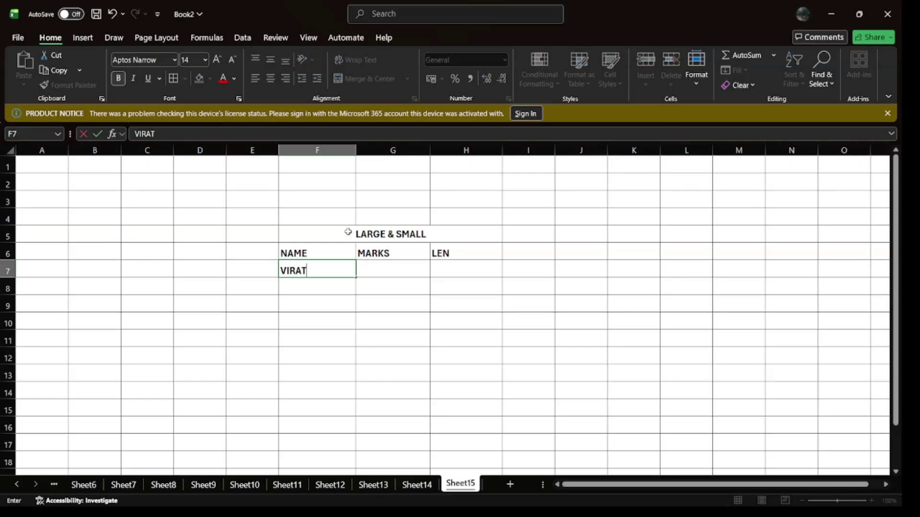
key(Return)
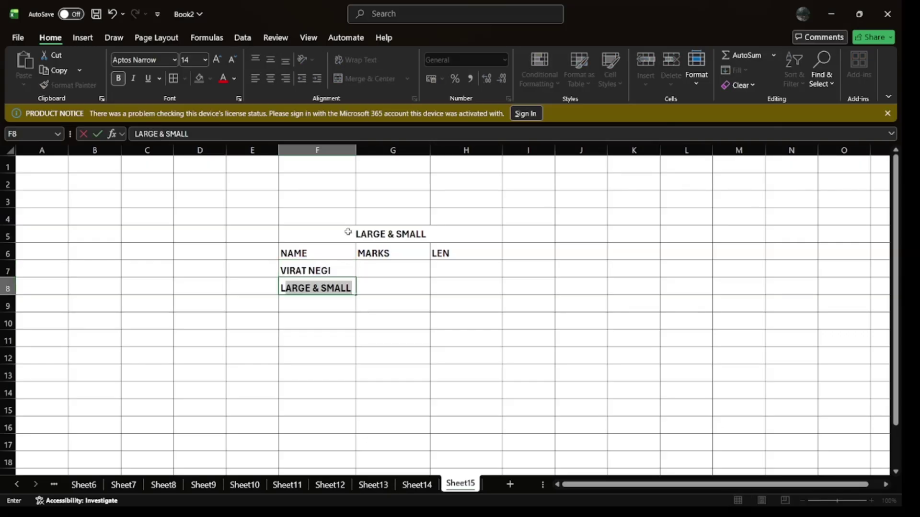
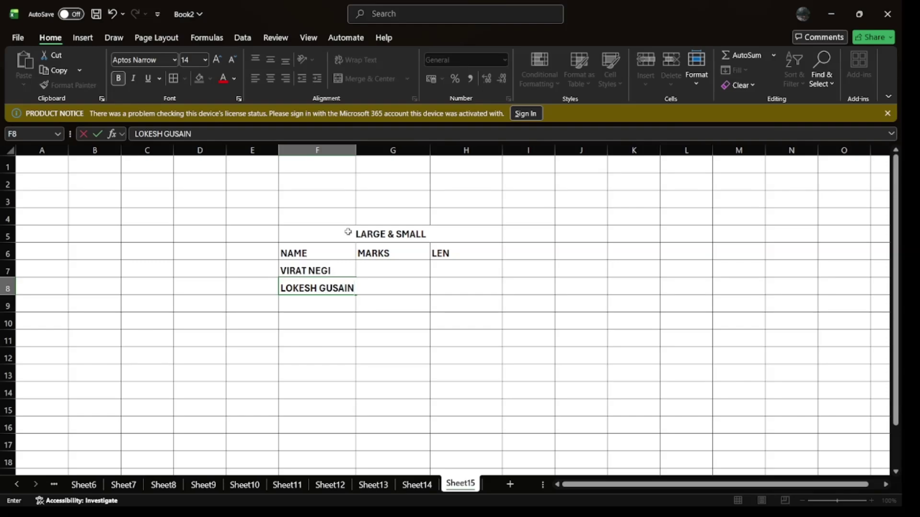
key(Return)
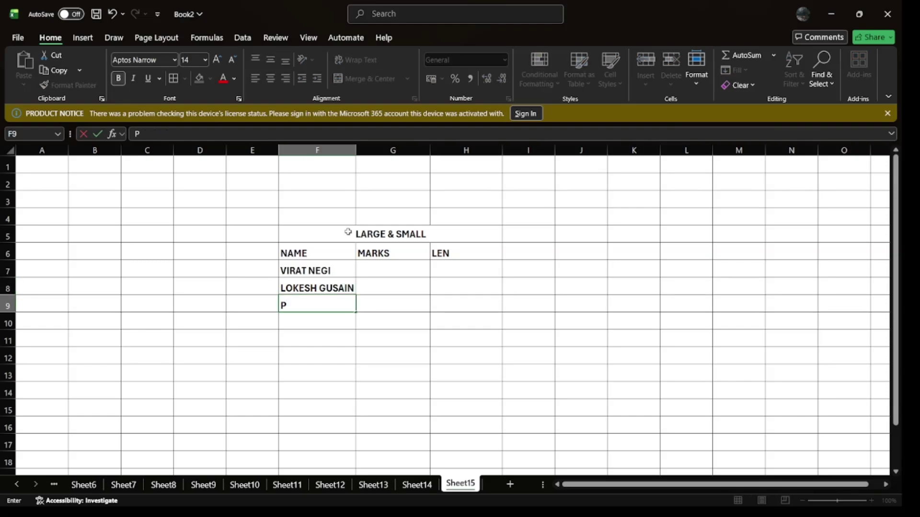
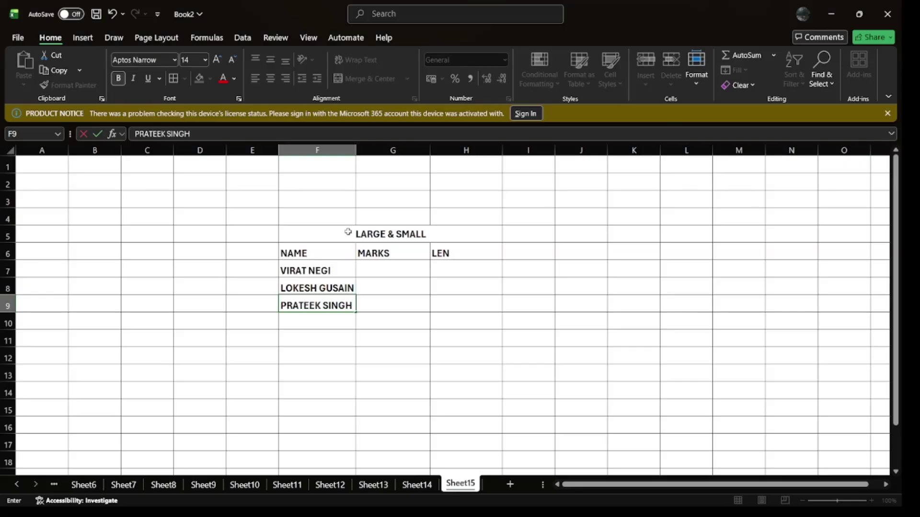
key(Return)
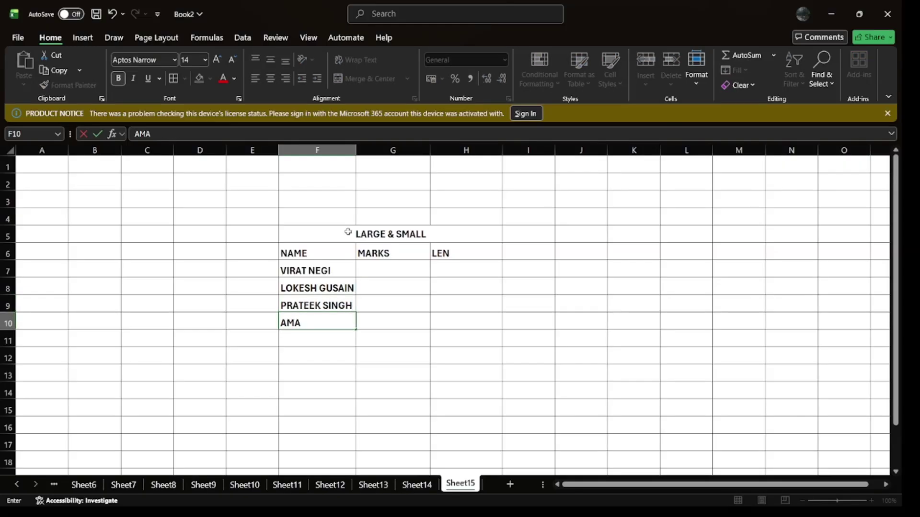
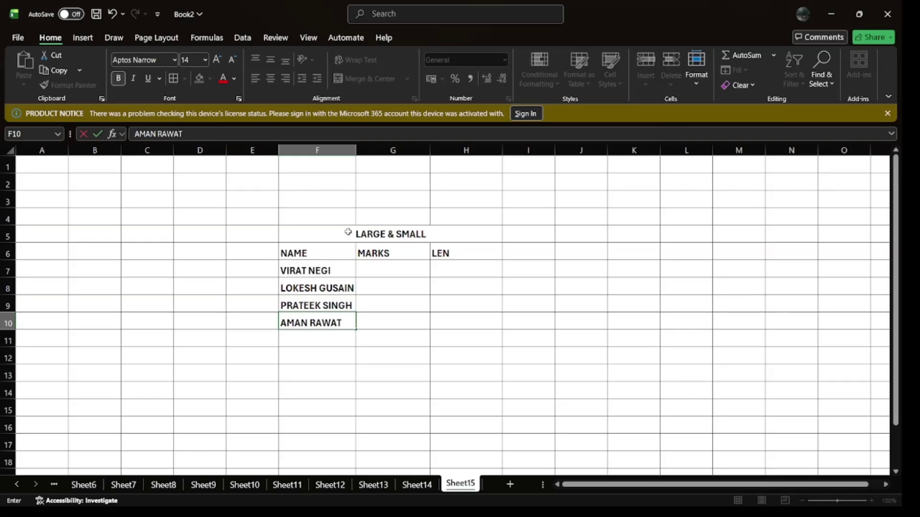
key(Return)
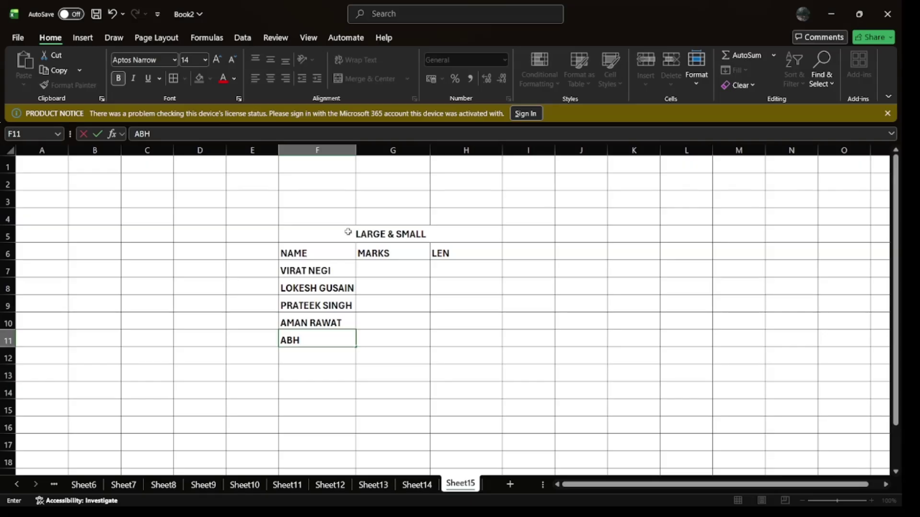
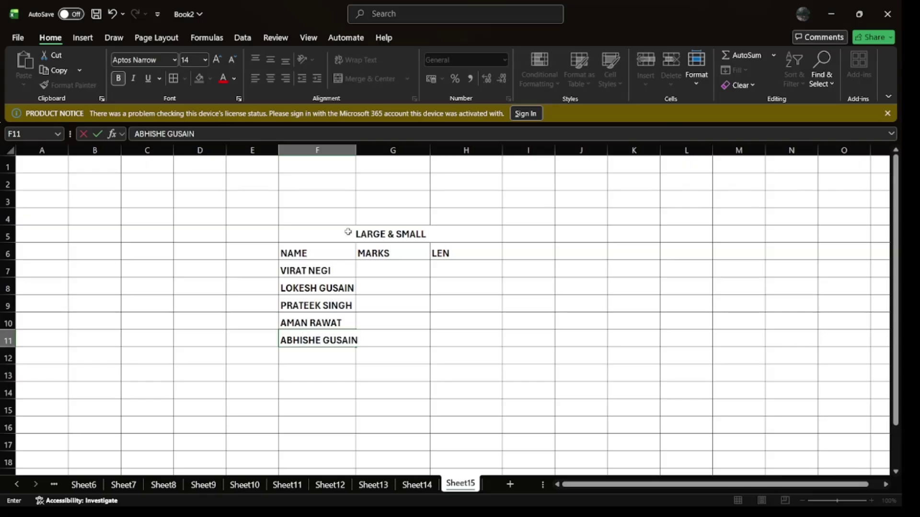
key(Return)
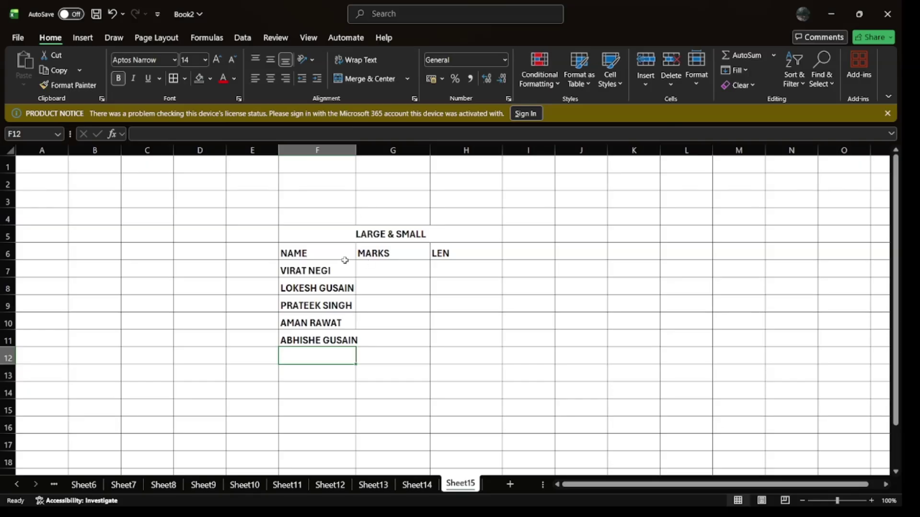
Step: Widen column F and enter marks 88, 55, 66, 74 and 85 in G7:G11
drag(357, 154, 369, 154)
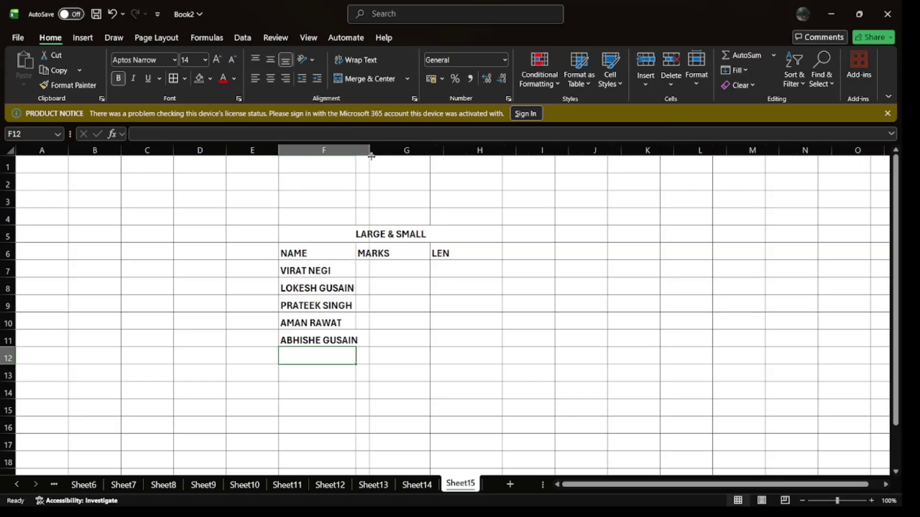
click(340, 274)
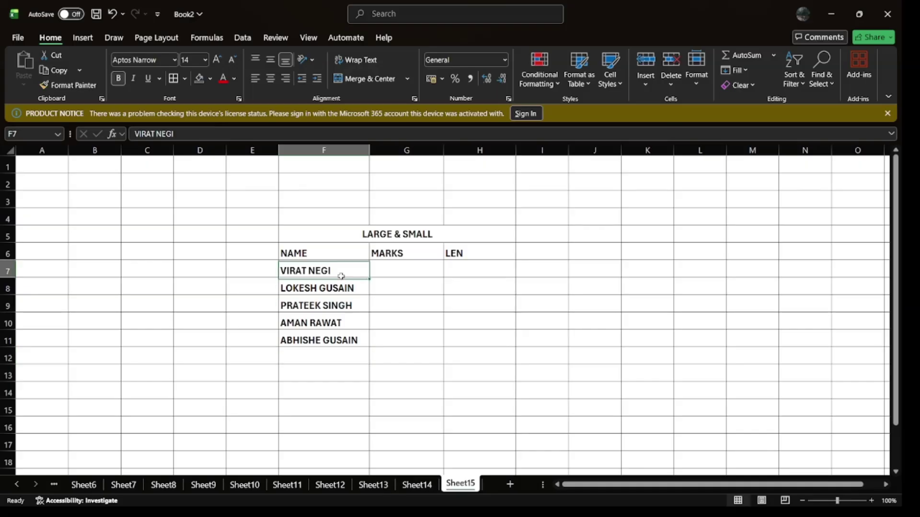
click(393, 267)
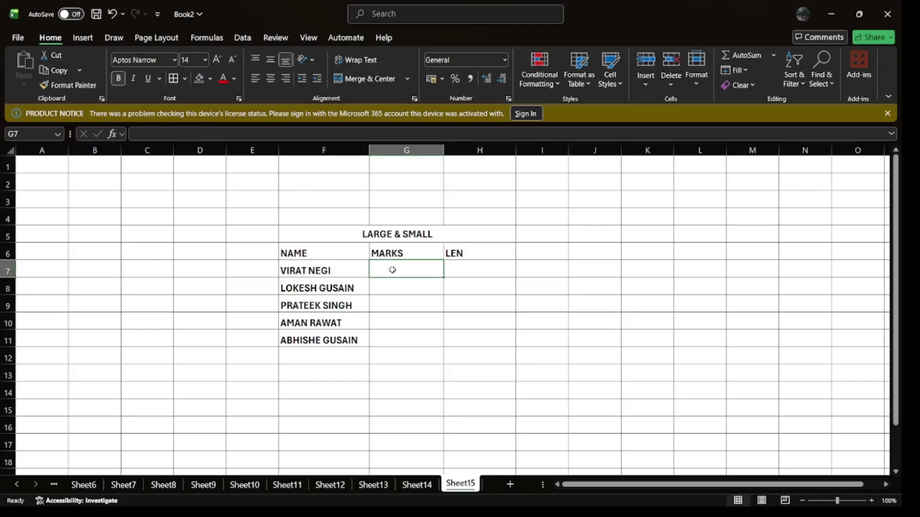
text(88)
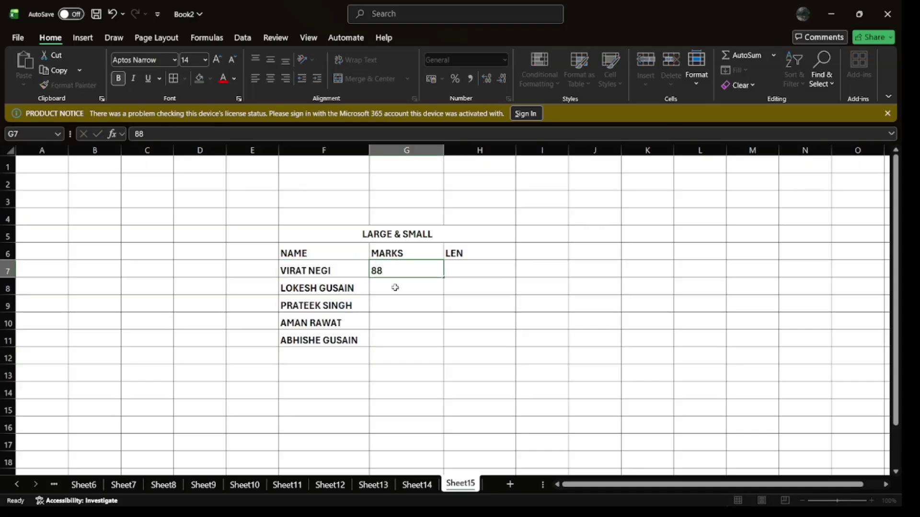
click(394, 287)
text(55)
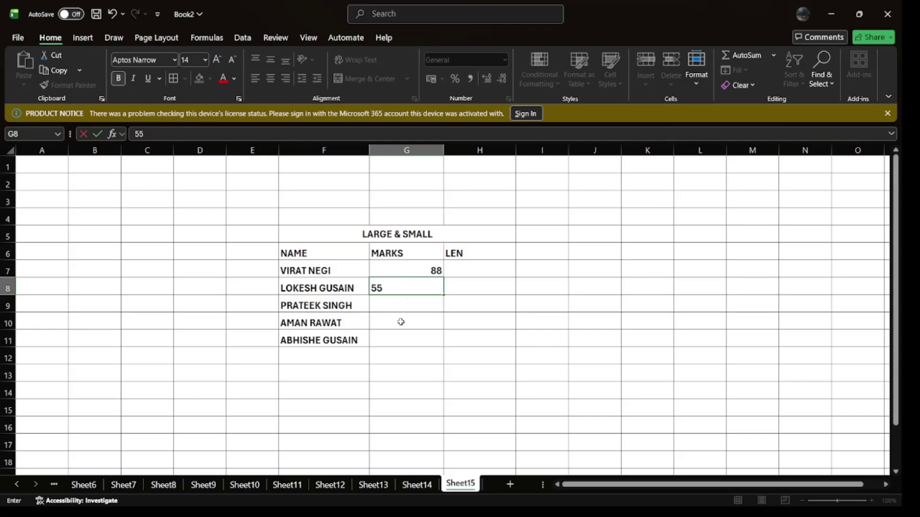
click(402, 306)
text(666)
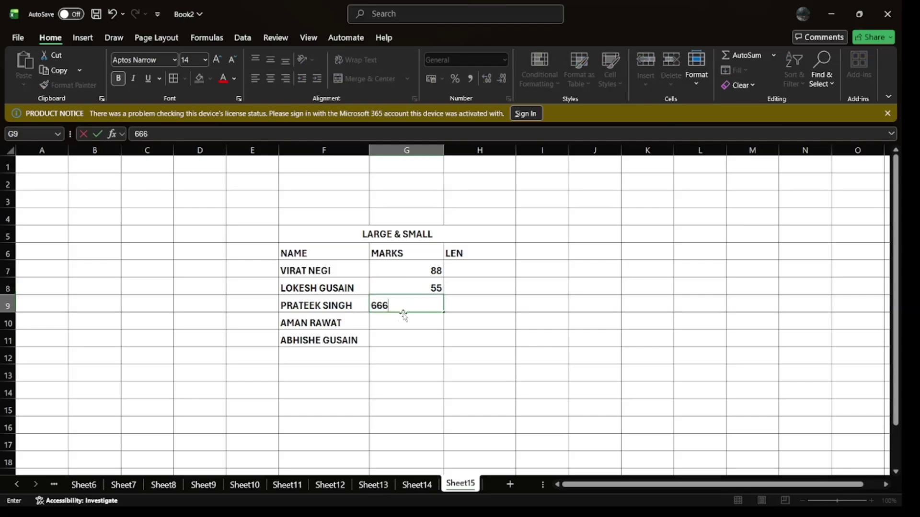
key(BackSpace)
key(Return)
text(74)
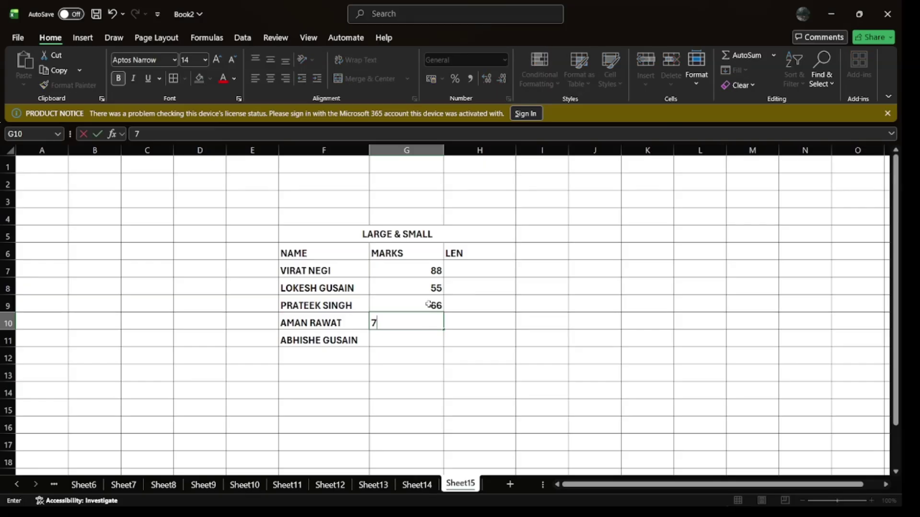
click(424, 332)
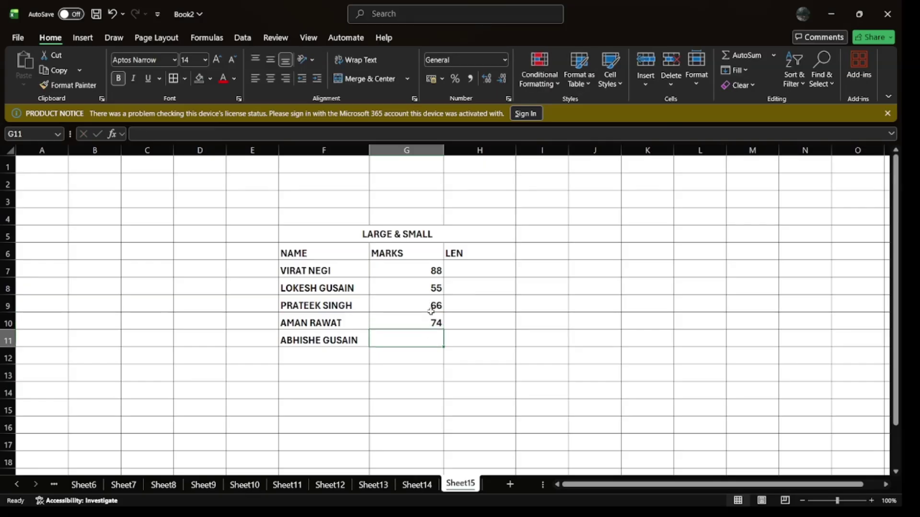
text(85)
click(397, 381)
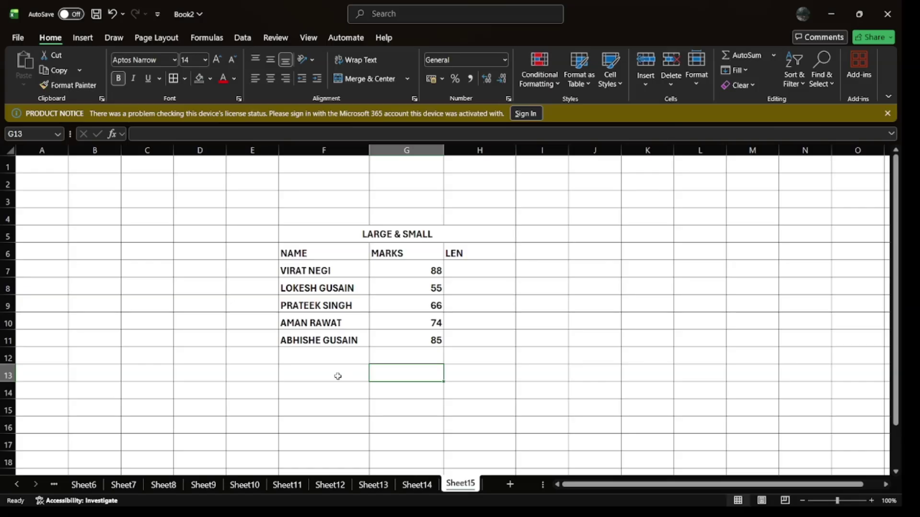
click(333, 377)
Step: Enter labels LARGE 1, LARGE 2 and LARGE 3 down F13:F15
text(LARGE)
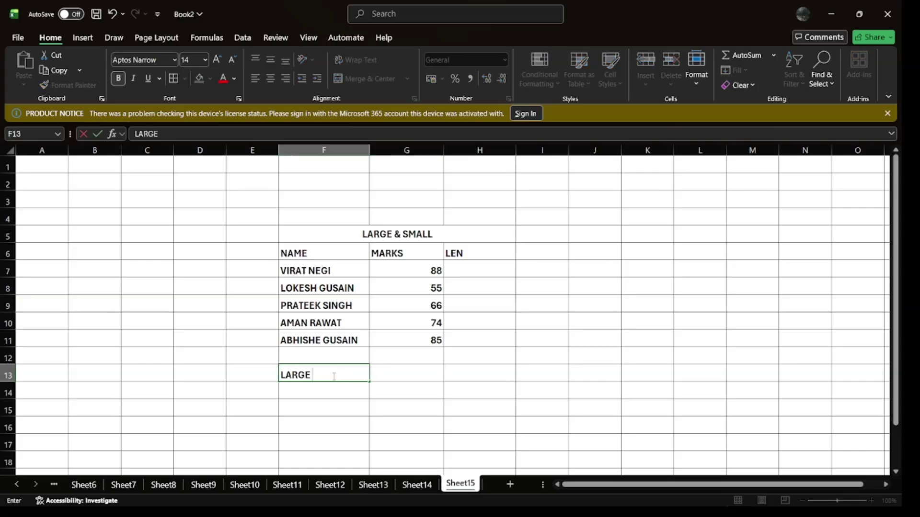
text( 1)
key(Return)
text(LARGE)
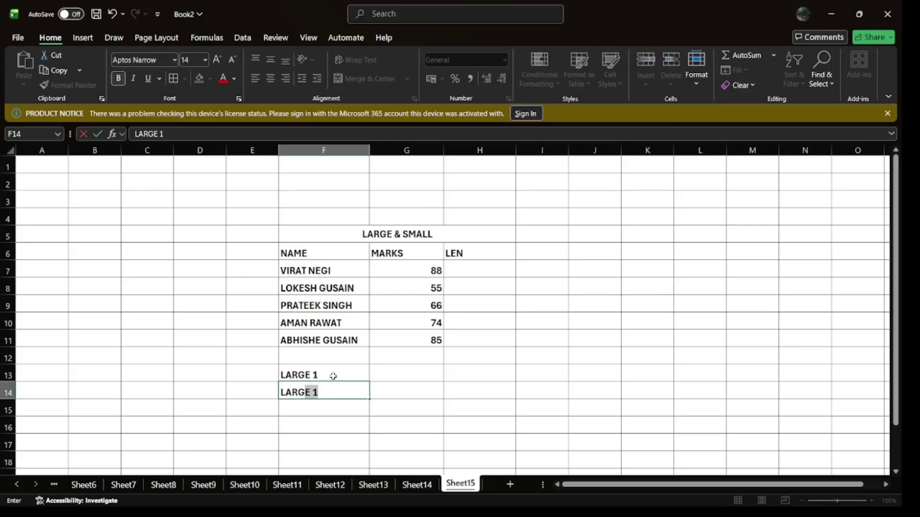
text( 3)
key(Return)
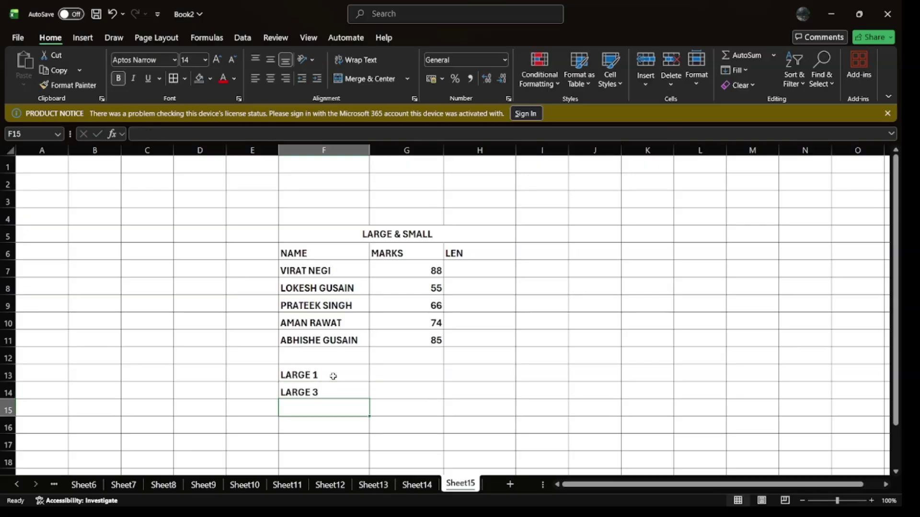
key(Up)
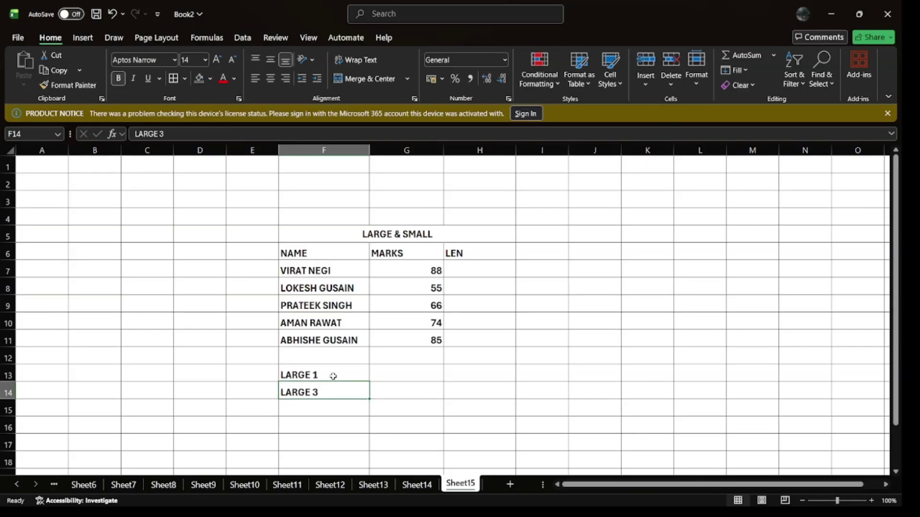
text(LARGE )
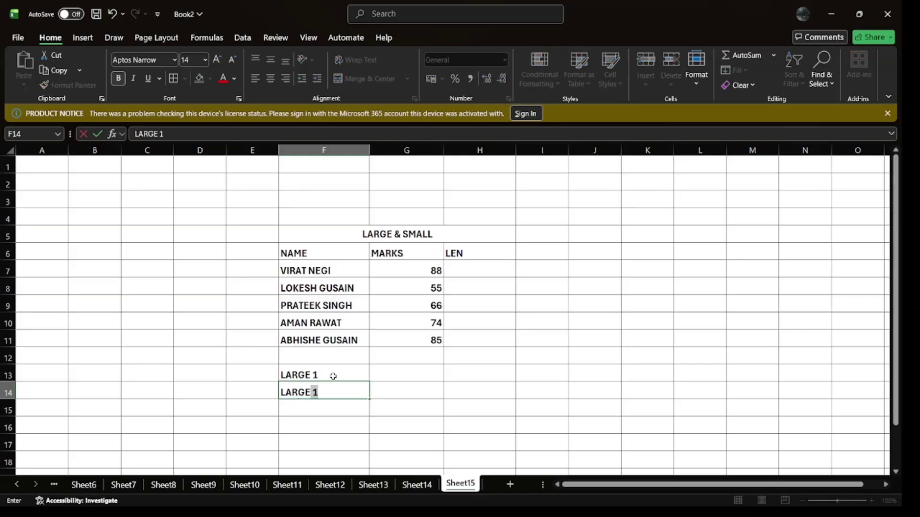
text(2)
key(Return)
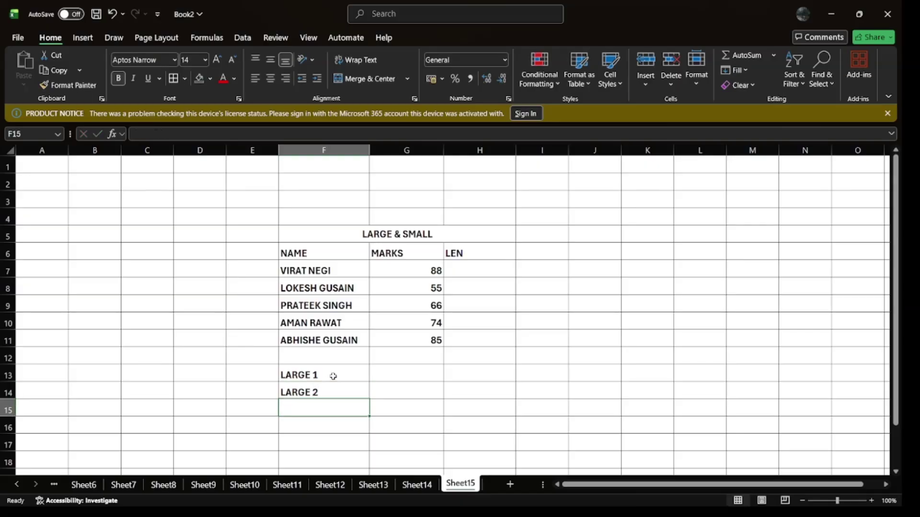
text(LARGE 3)
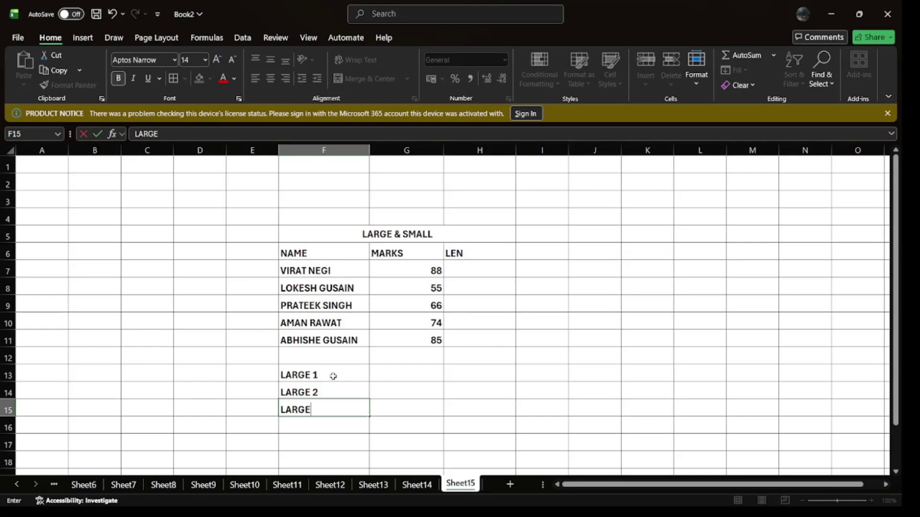
key(Right)
key(Right)
Step: Enter labels SMALL 1, SMALL 2 and SMALL 3 down H13:H15
key(Up)
key(Up)
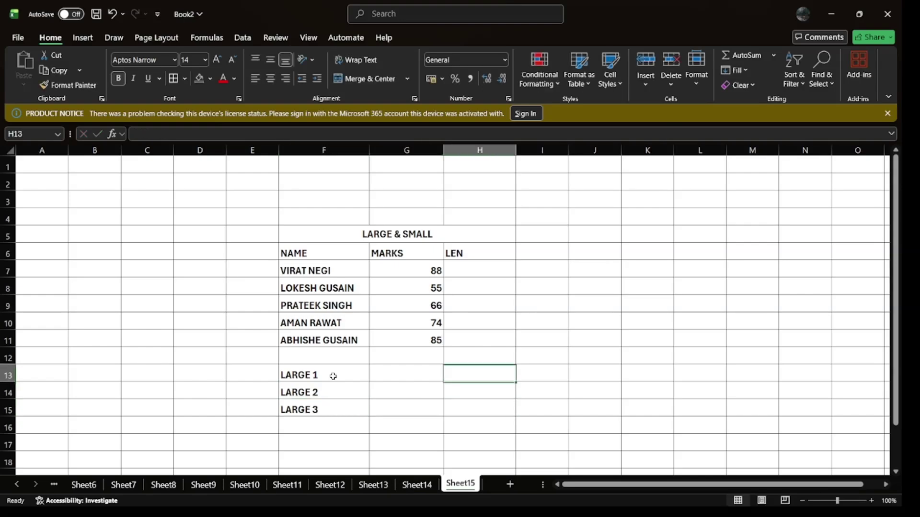
text(SN)
key(BackSpace)
text(M)
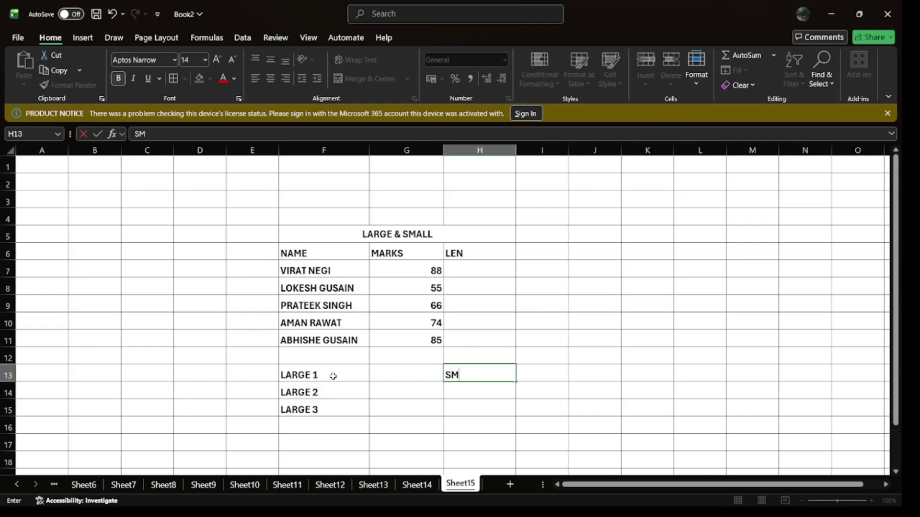
text(ALL 1)
key(Return)
text(SMALL 2)
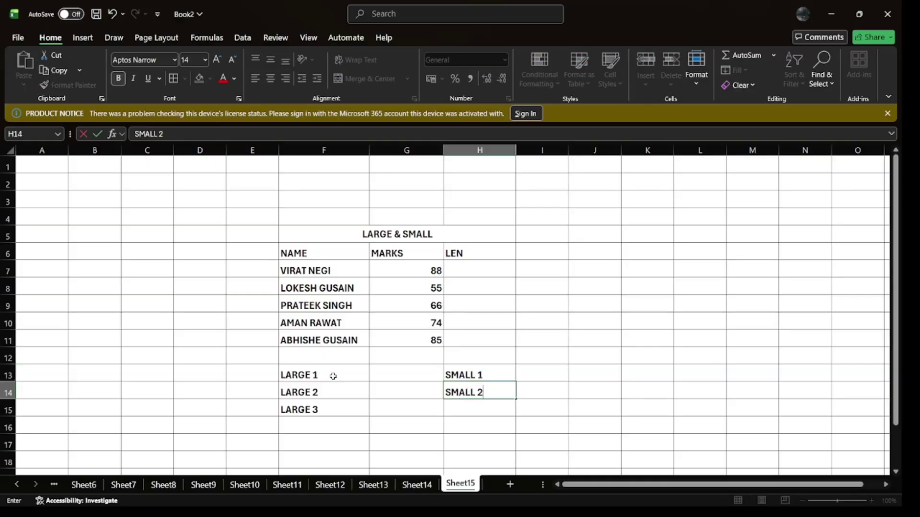
key(Return)
text(SMALL)
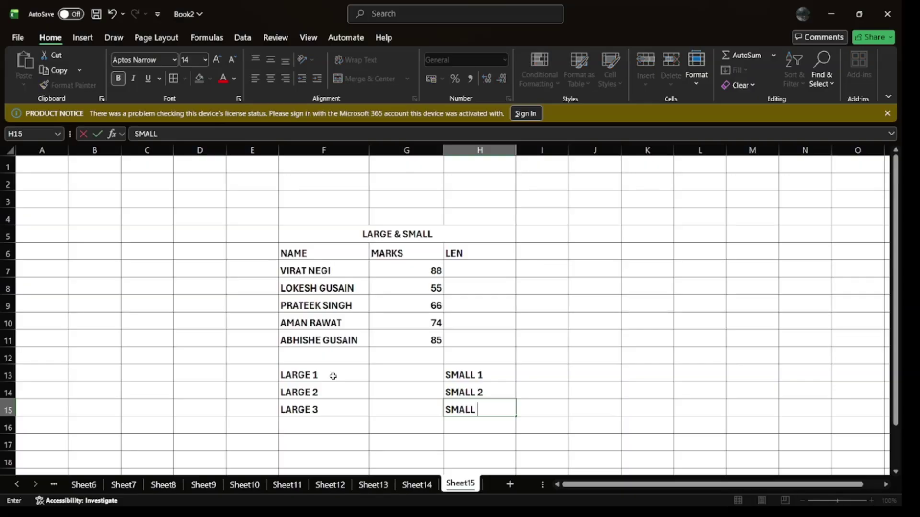
text( 3)
key(Return)
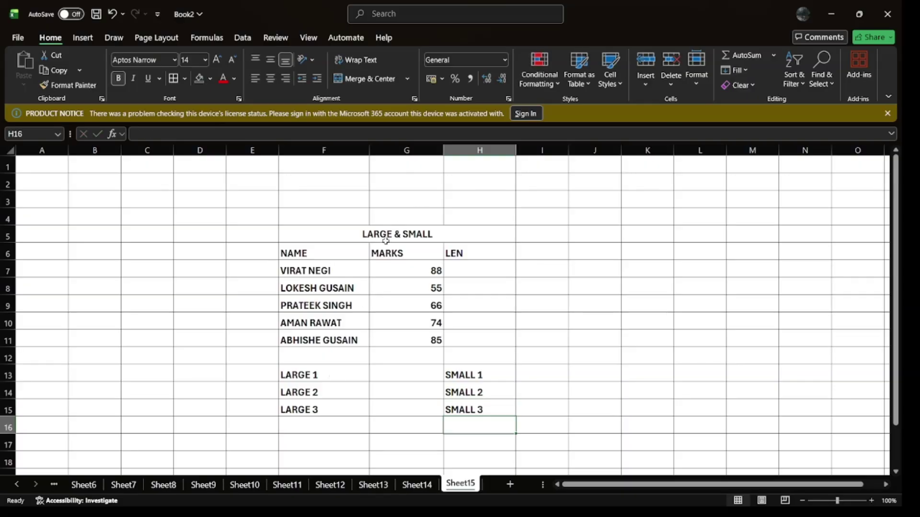
click(386, 234)
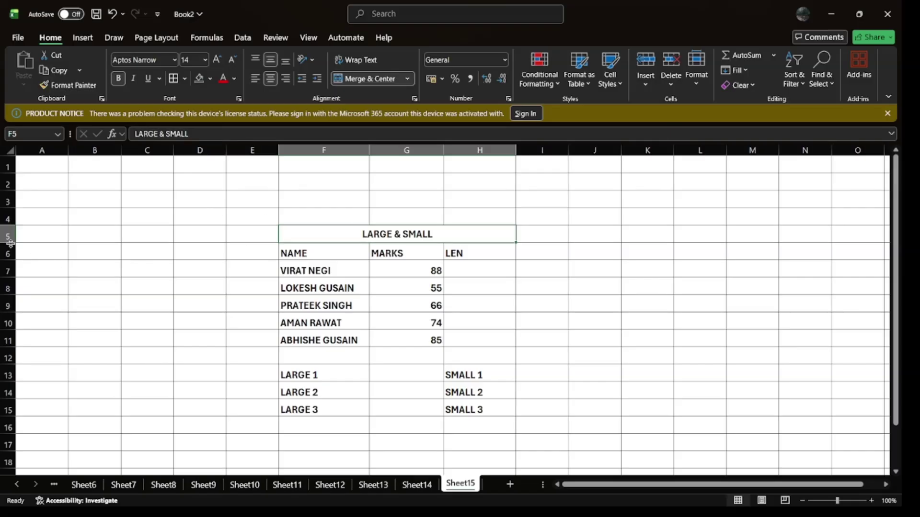
Step: Make the title row taller and give the title a yellow fill and red 18 pt text
drag(10, 244, 10, 248)
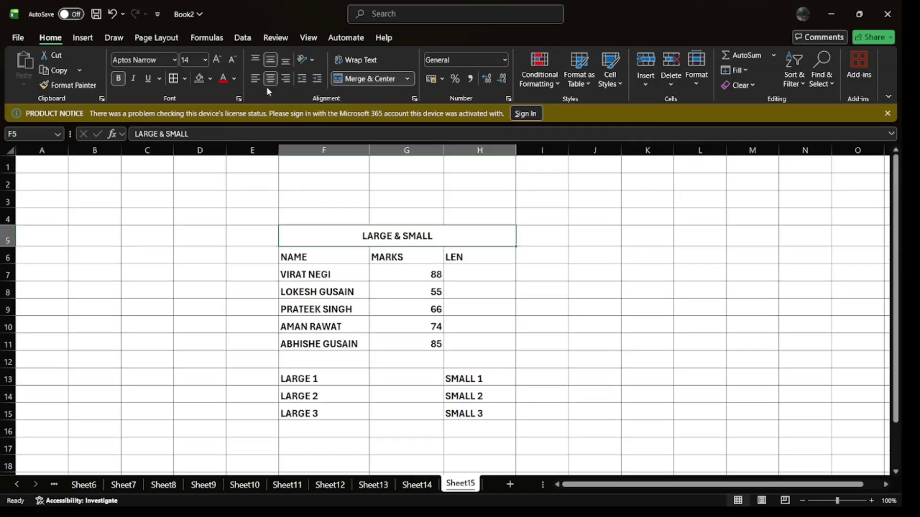
click(199, 78)
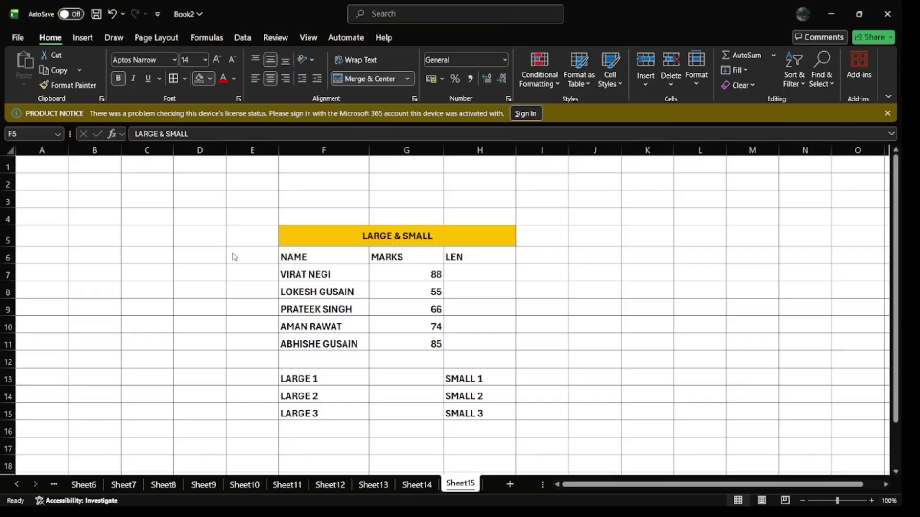
click(223, 79)
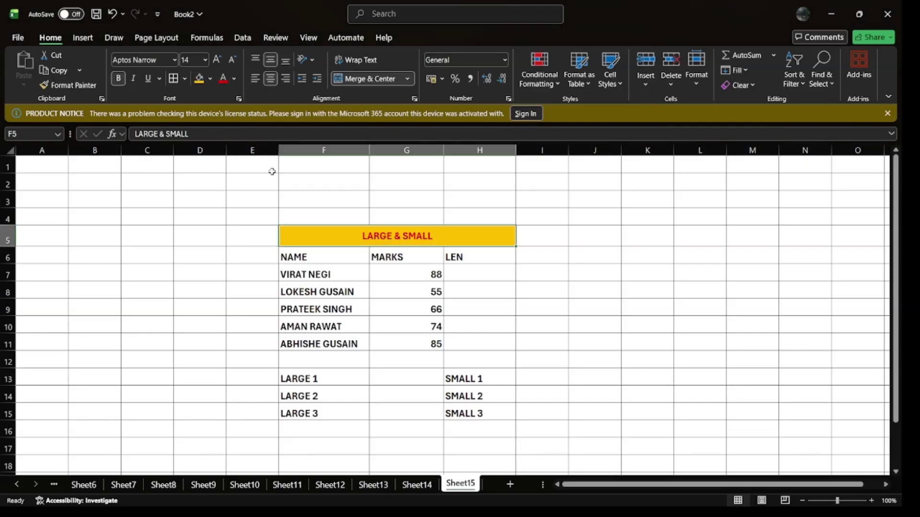
click(217, 61)
click(217, 60)
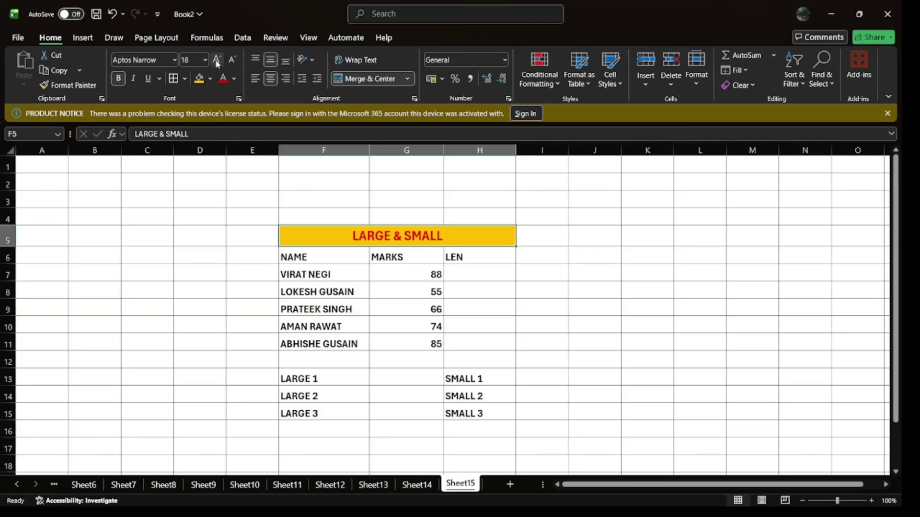
drag(300, 257, 448, 257)
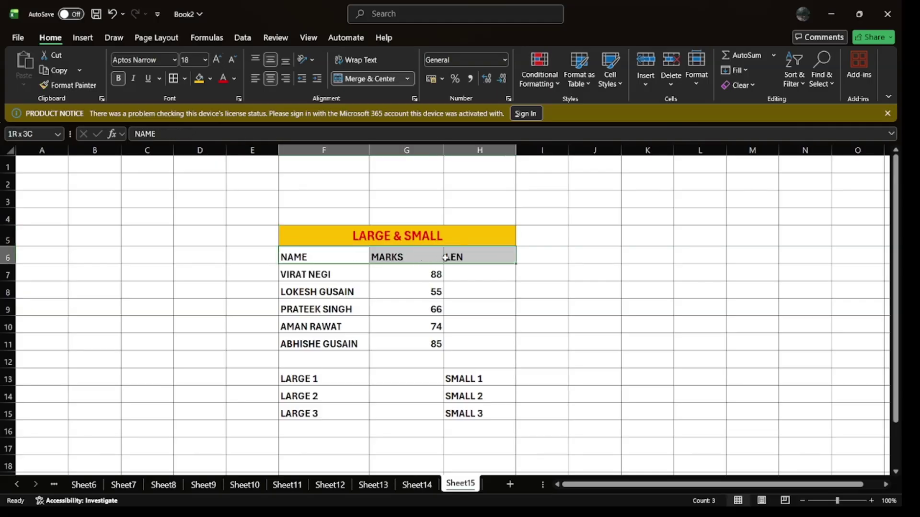
Step: Give the header row F6:H6 a dark blue fill and 16 pt text
click(210, 81)
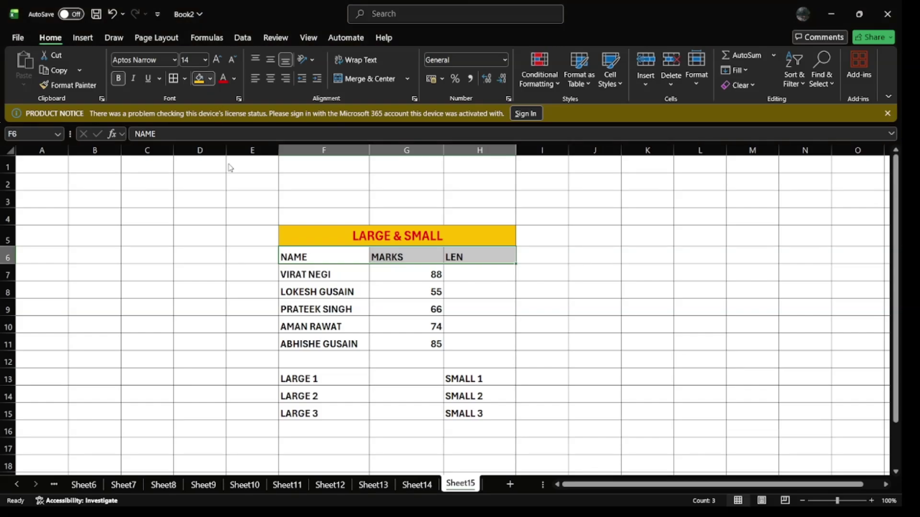
click(244, 202)
click(216, 62)
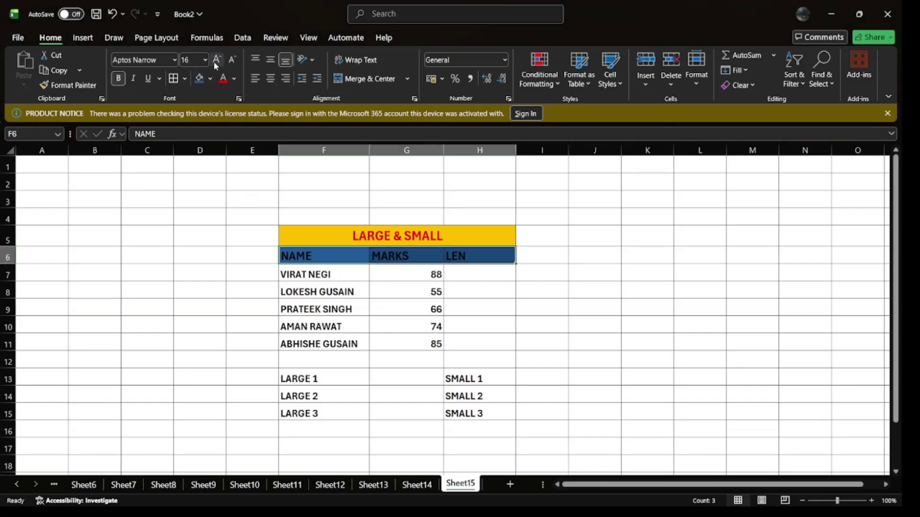
Step: Fill the data rows F7:H11 with light blue
drag(304, 274, 462, 342)
click(211, 79)
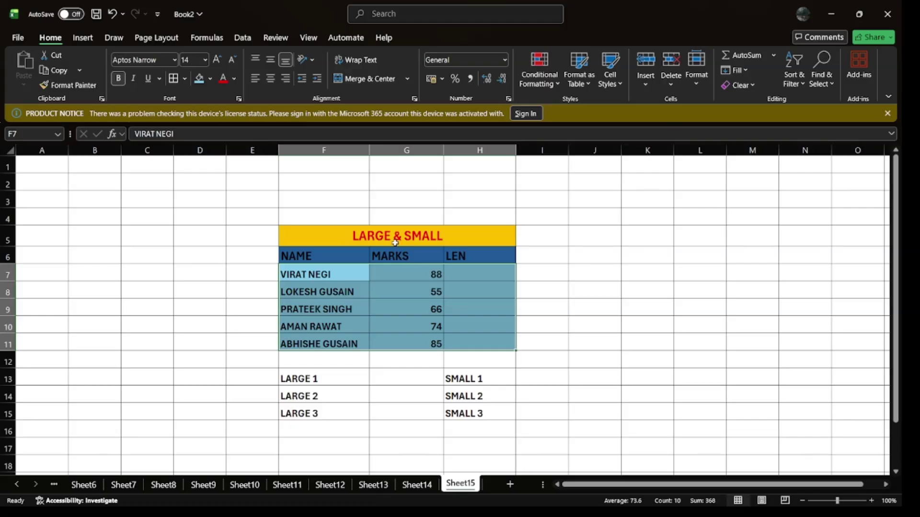
mouse_move(392, 243)
mouse_down()
mouse_move(371, 244)
mouse_move(404, 311)
mouse_move(404, 344)
mouse_up()
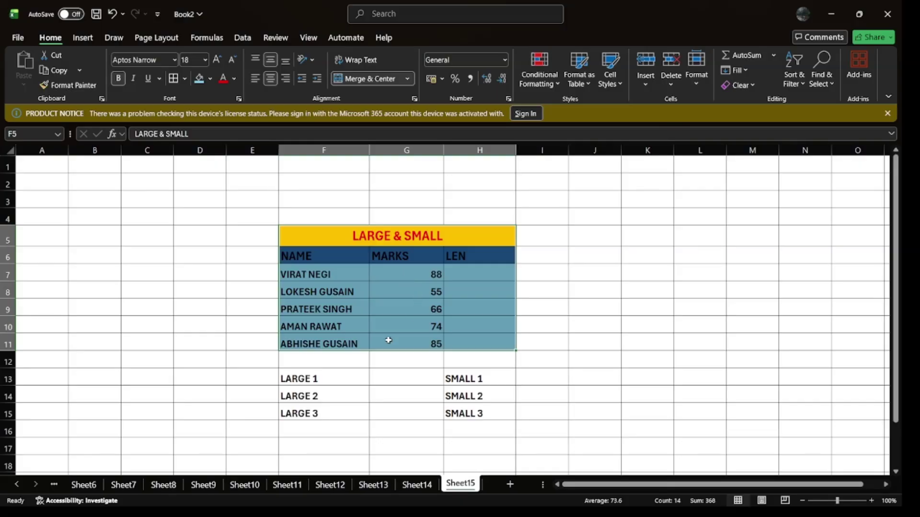
drag(420, 276, 421, 339)
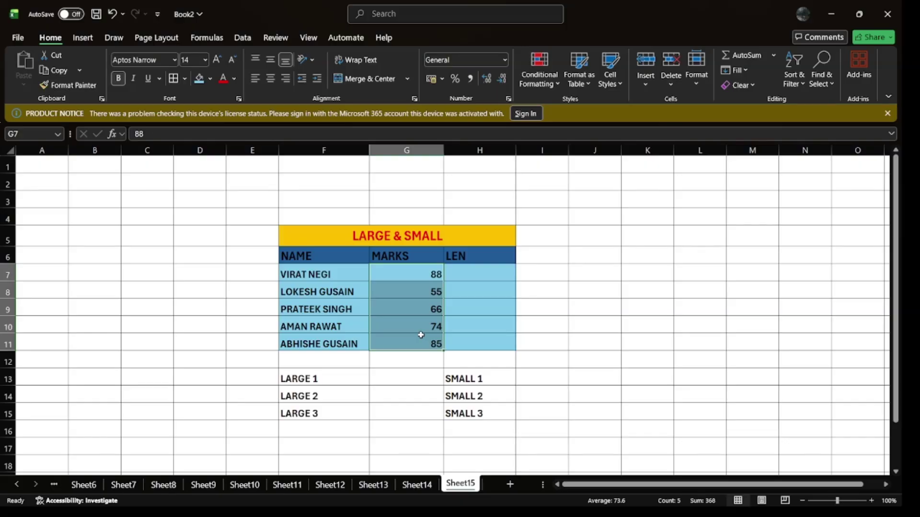
Step: Enter =LARGE(G7:G11,1) in G13 to show the top mark, 88
click(397, 376)
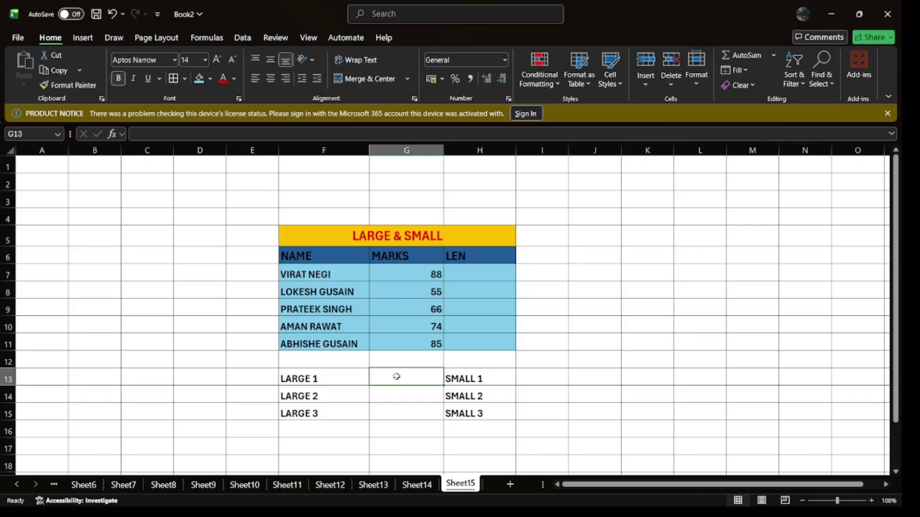
text(=)
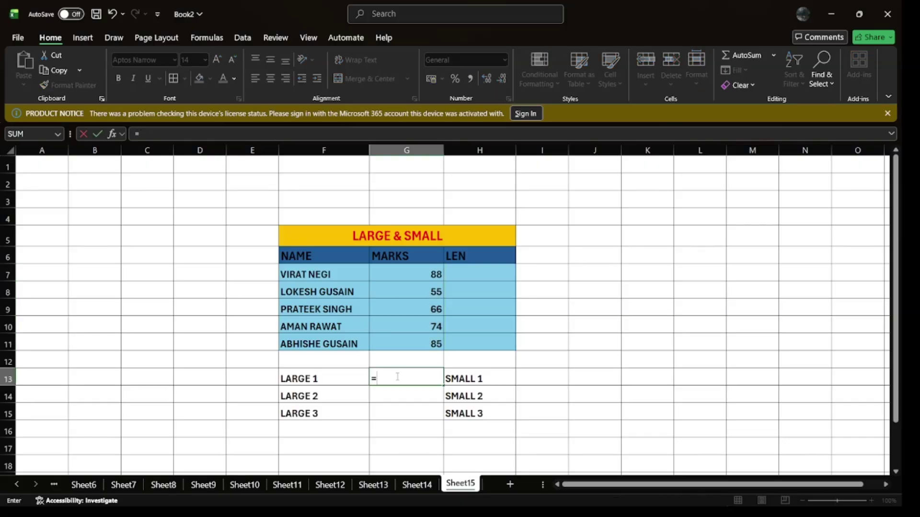
text(LARGE()
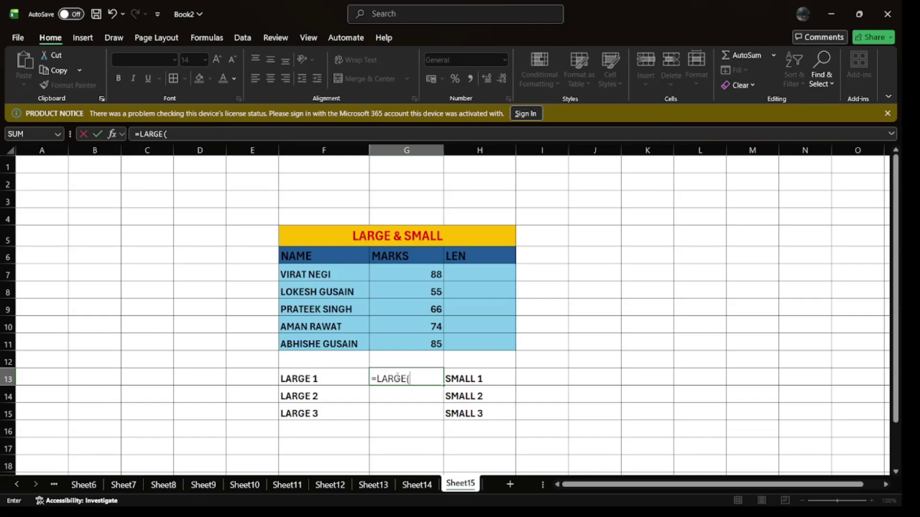
drag(410, 273, 421, 342)
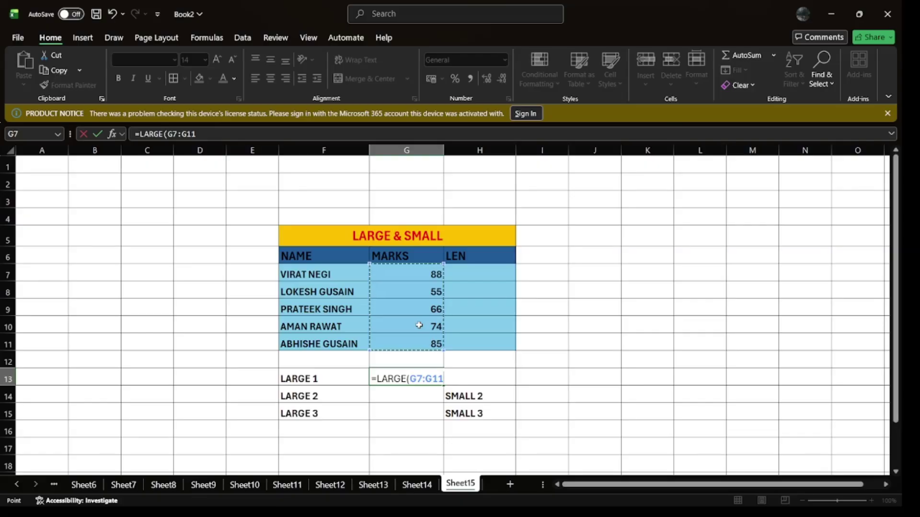
text(,1)
key(Return)
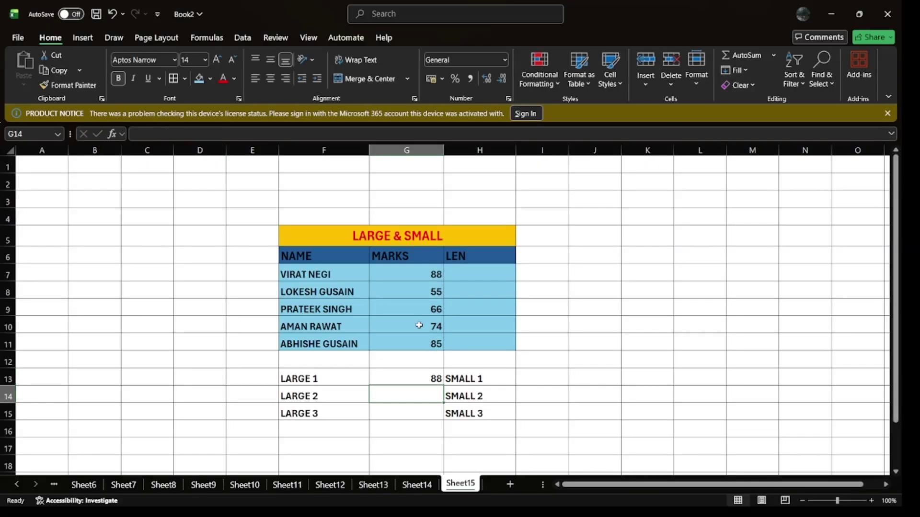
Step: Enter =LARGE(G7:G11,2) in G14 for 85 and a ? placeholder in G15
text(=L)
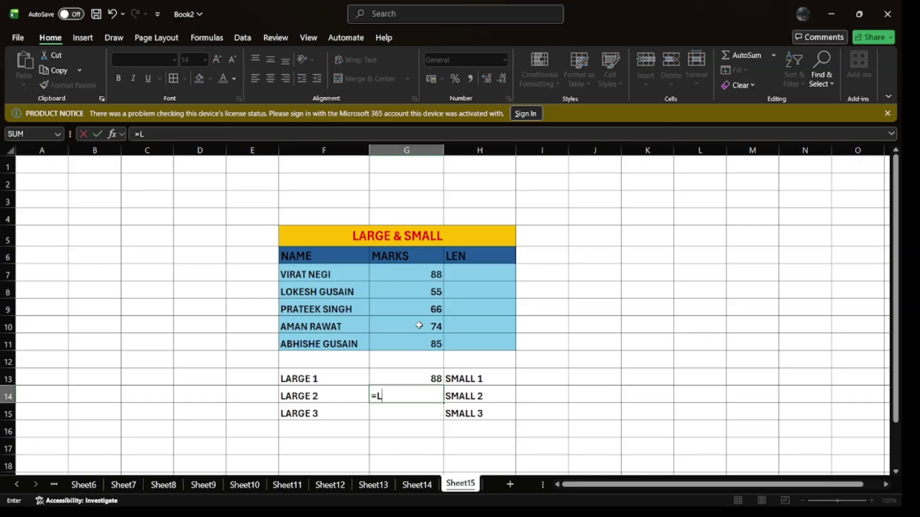
text(ARGE()
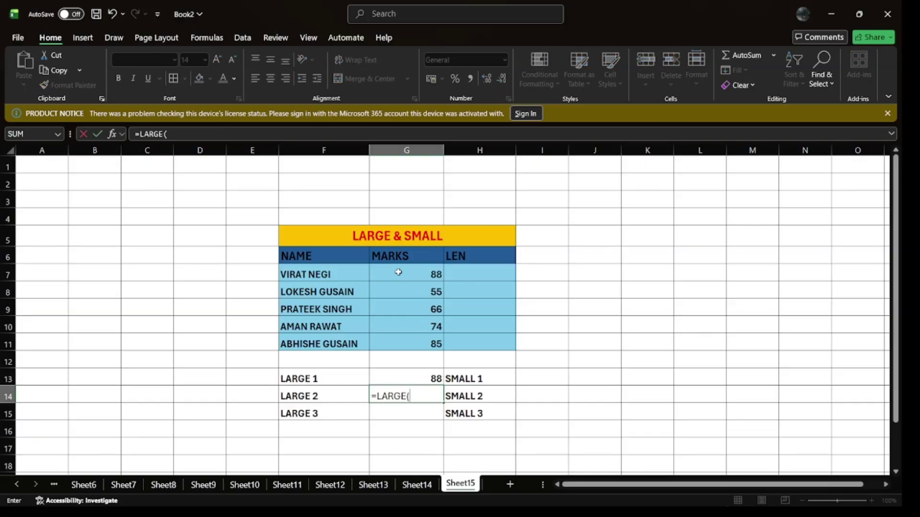
drag(398, 272, 404, 338)
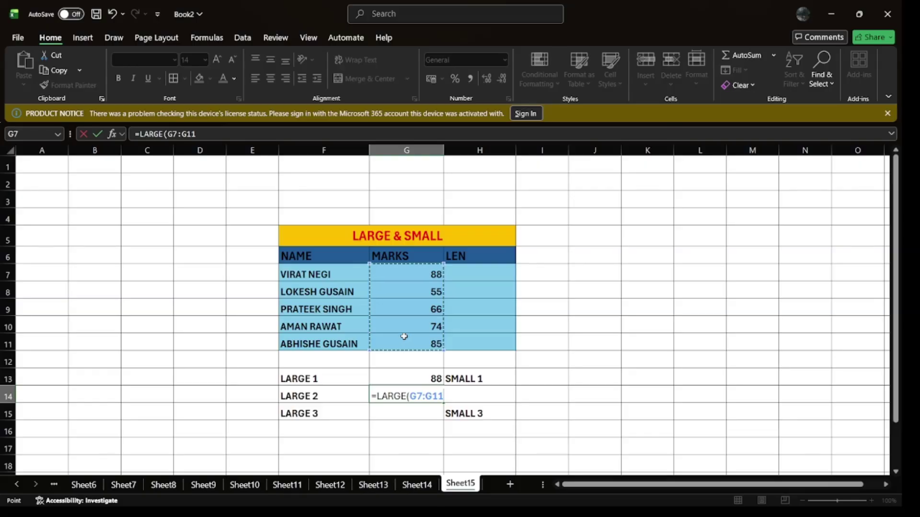
text(,2)
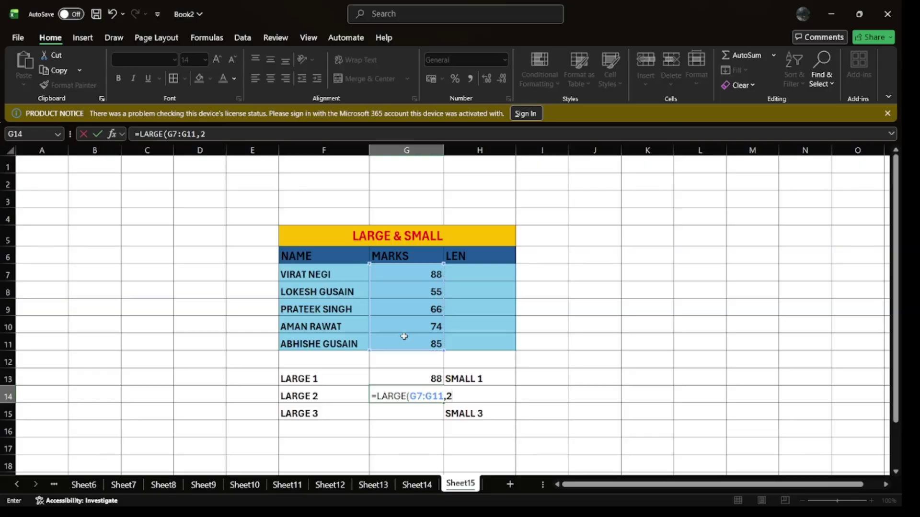
key(Return)
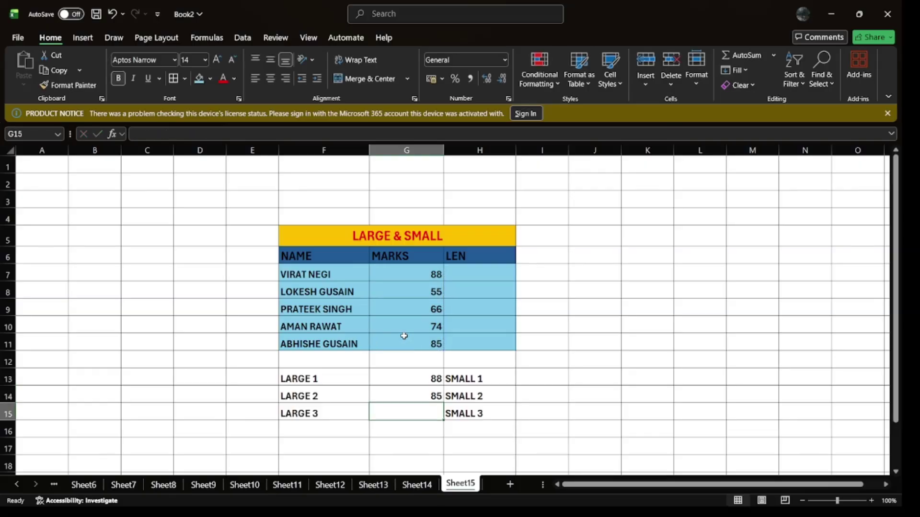
text(?)
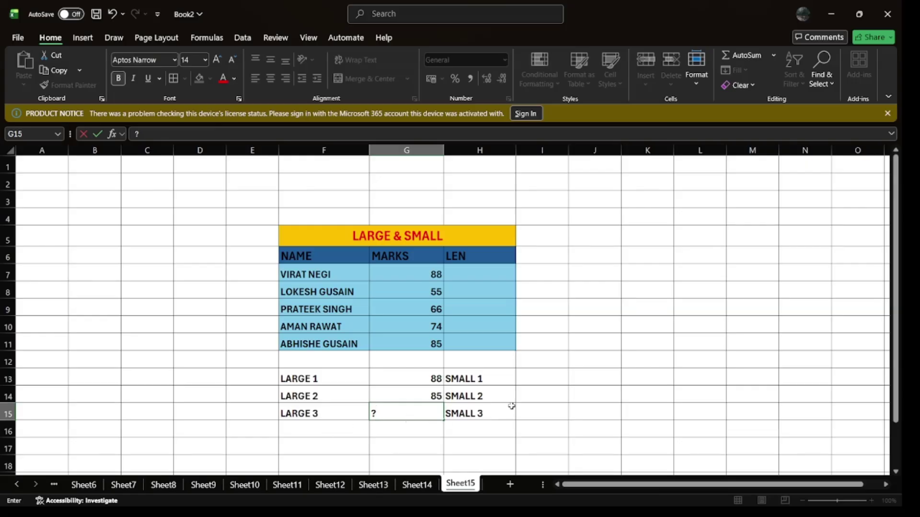
click(540, 377)
text(=SM)
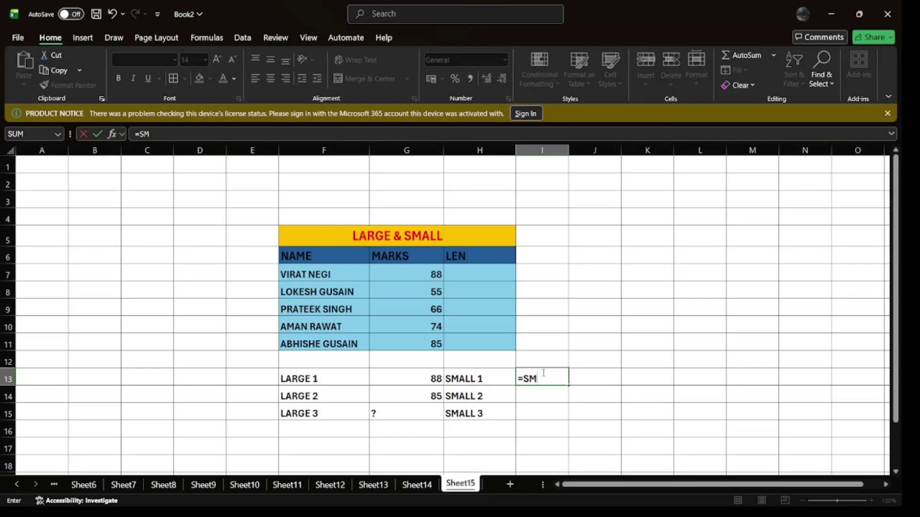
text(ALL()
Step: Complete =SMALL(G7:G11,1) in I13 so it shows 55
drag(410, 277, 413, 336)
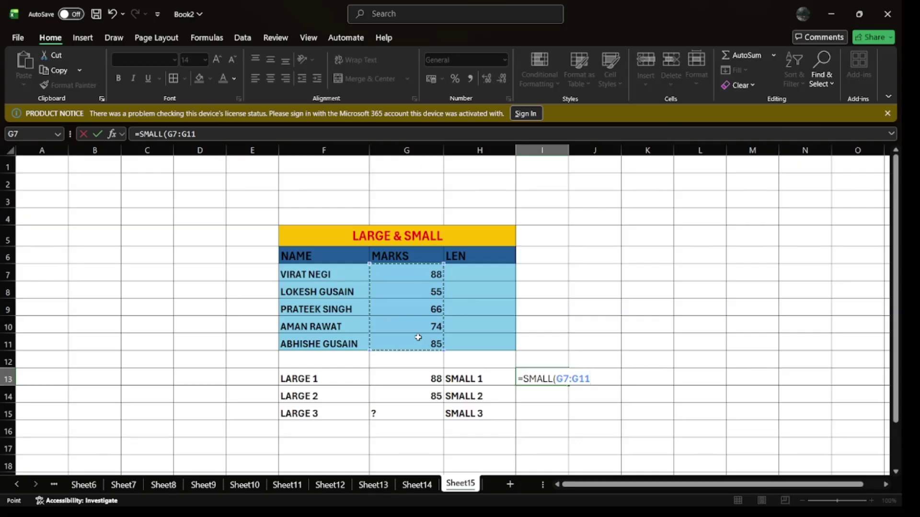
text(,1)
key(Return)
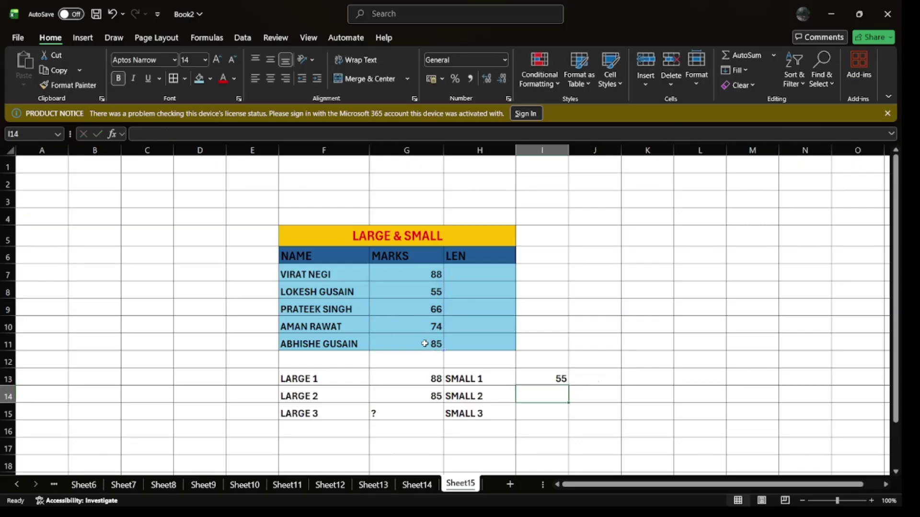
Step: Enter =SMALL(G7:G11,2) in I14 returning 66, and a ? in I15
text(=S)
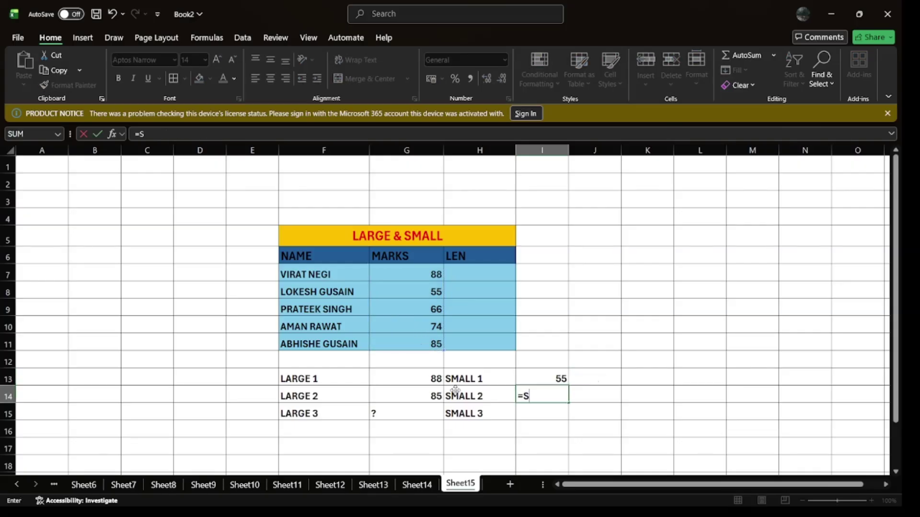
text(MALL()
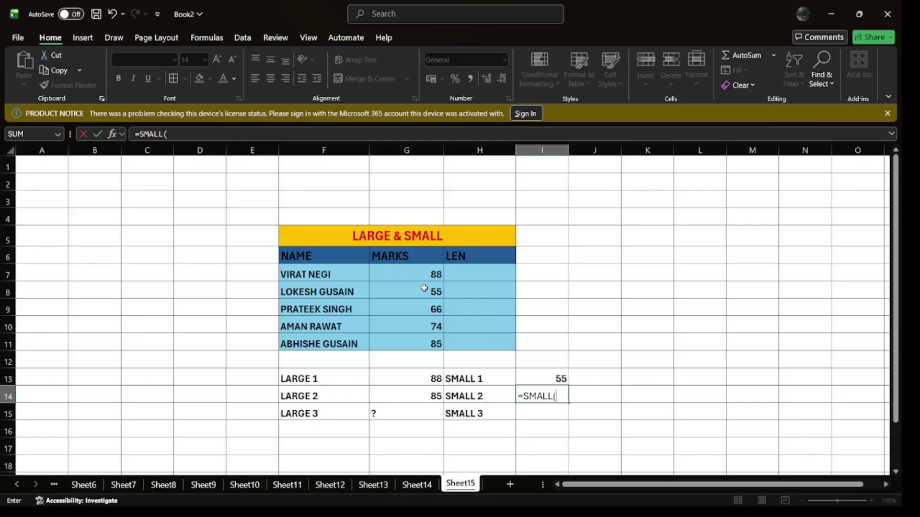
drag(416, 274, 420, 334)
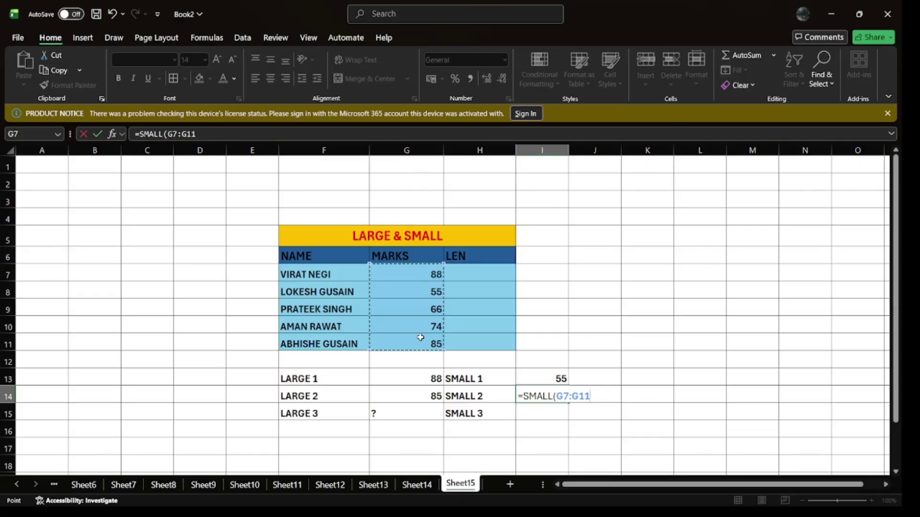
text(,)
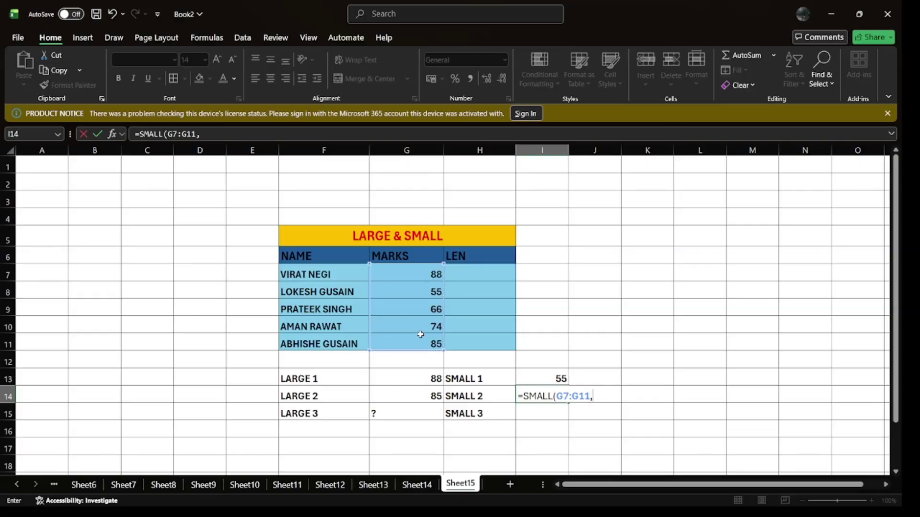
text(2)
key(Return)
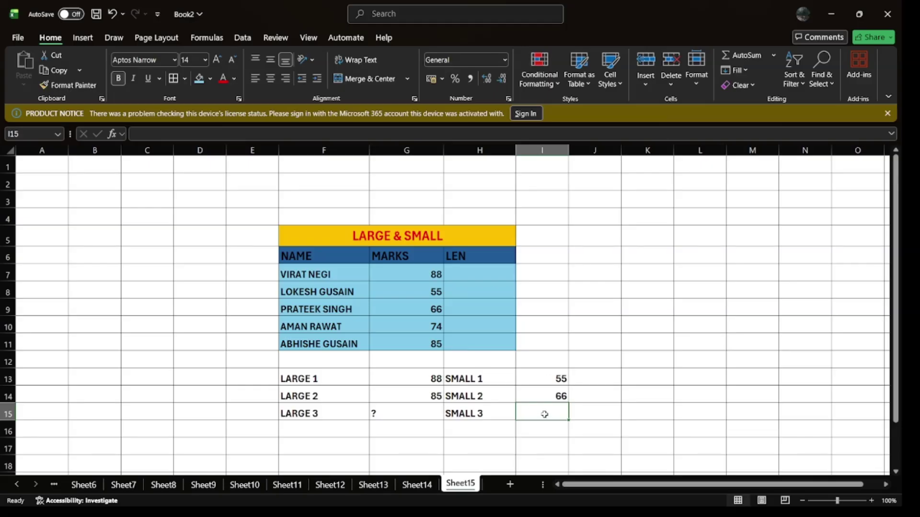
text(?)
key(Return)
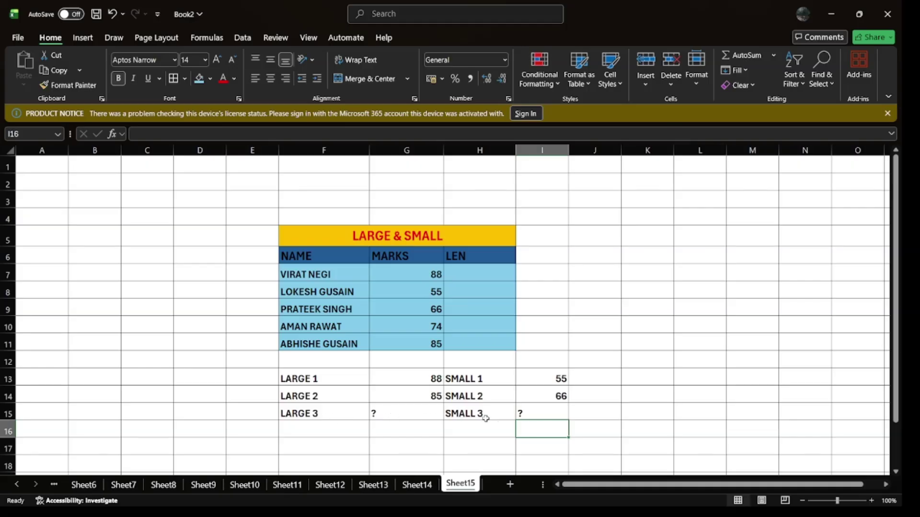
Step: Centre the LEN header and enter =LEN(F7) in H7, giving 10
click(475, 257)
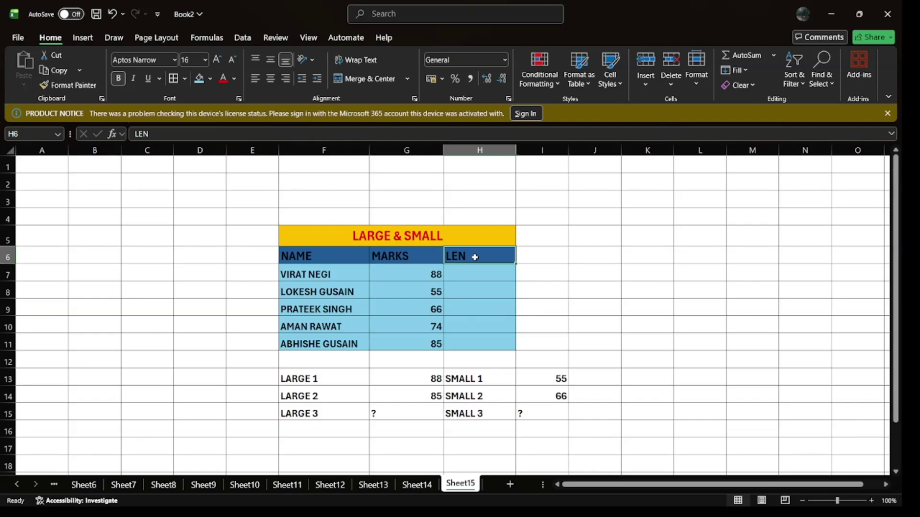
click(271, 79)
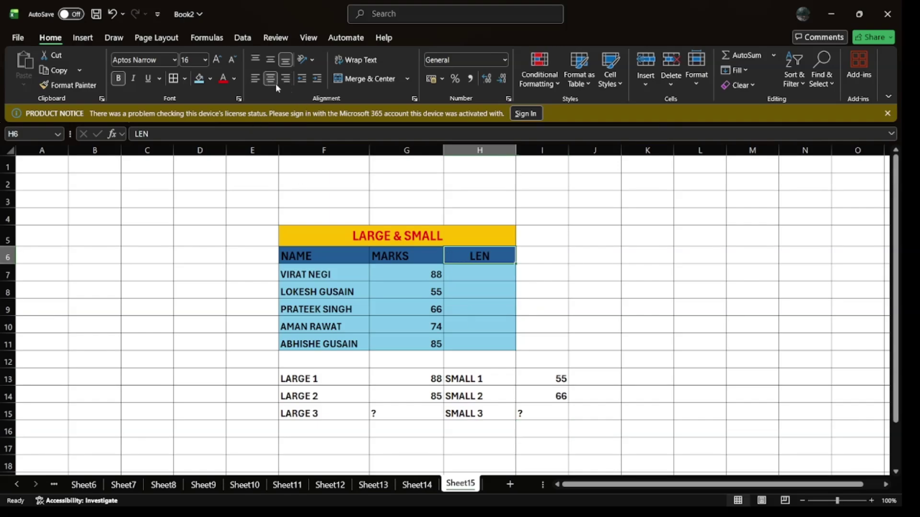
click(301, 273)
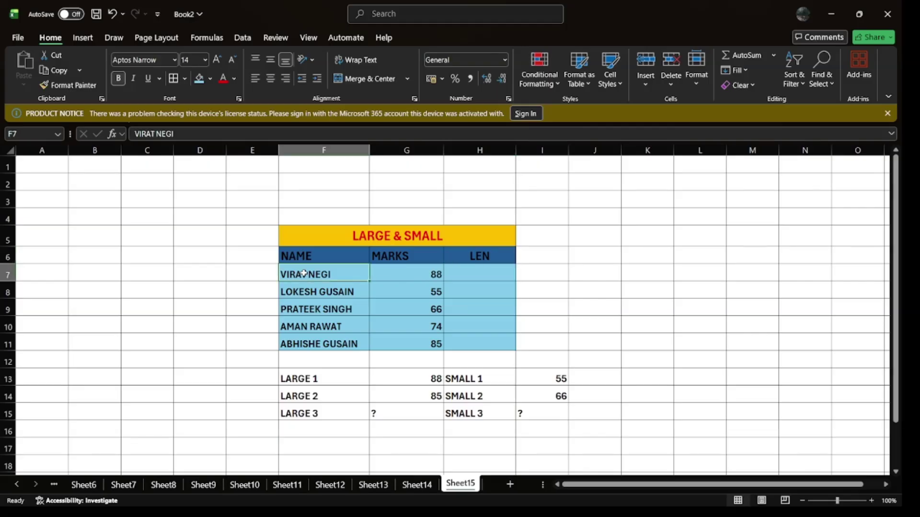
click(481, 272)
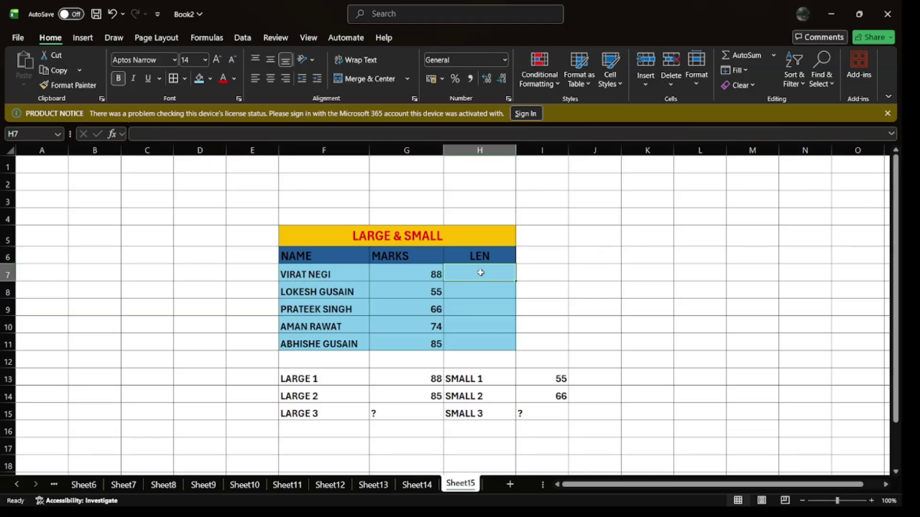
text(=LEN)
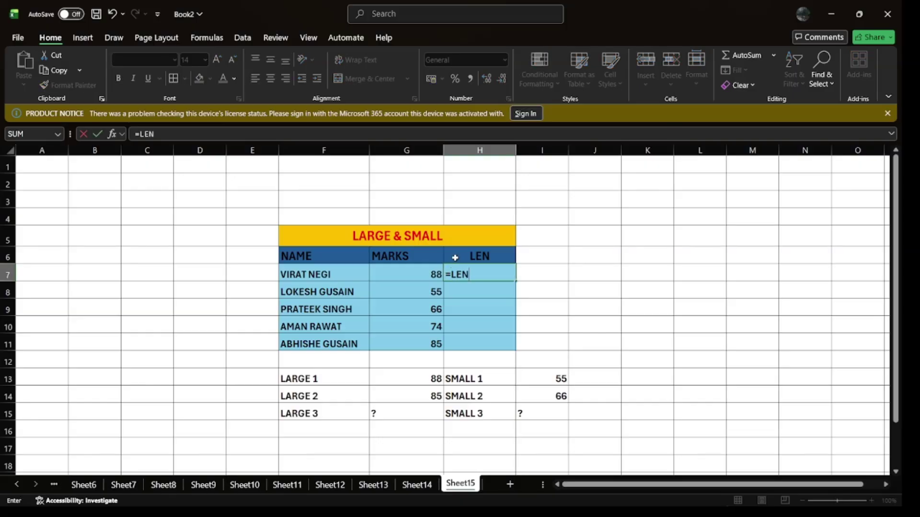
text(()
click(320, 276)
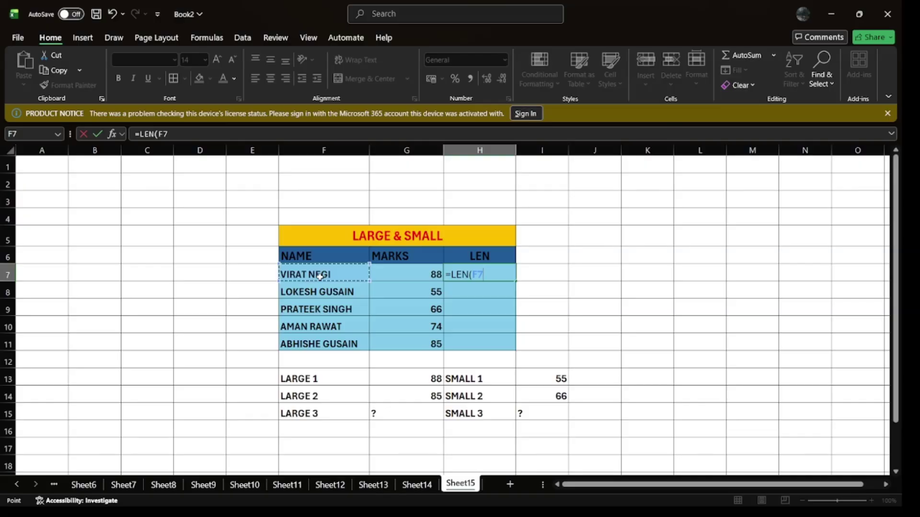
key(Return)
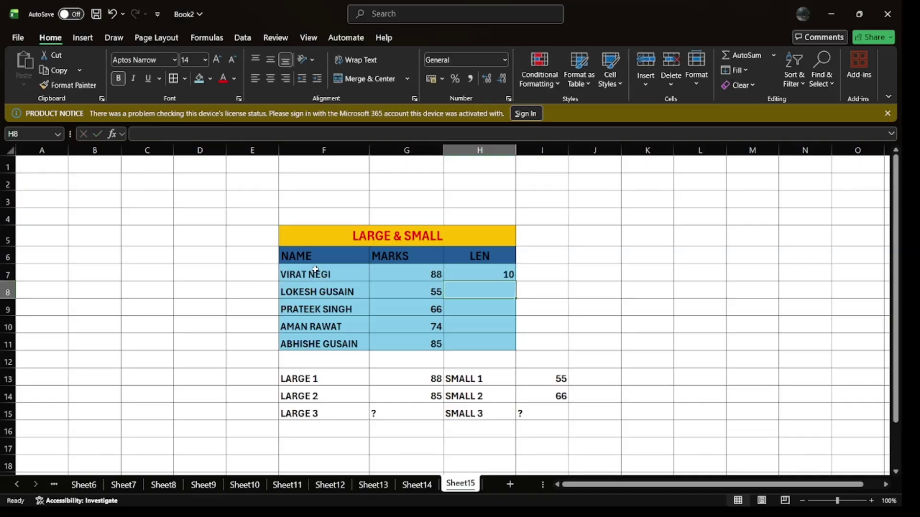
Step: Enter =LEN(F8) in H8 and fill it down to H11 for lengths 13, 13, 10, 14
click(315, 271)
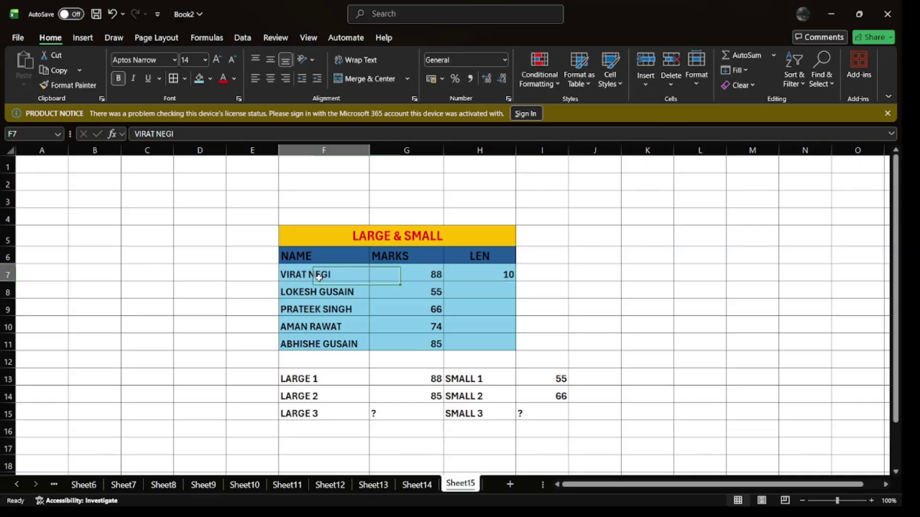
click(489, 289)
text(=)
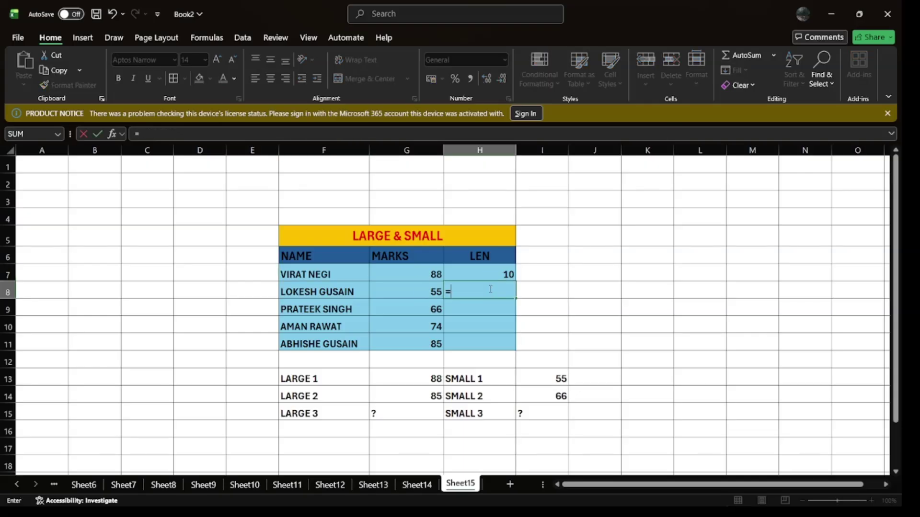
text(LEN()
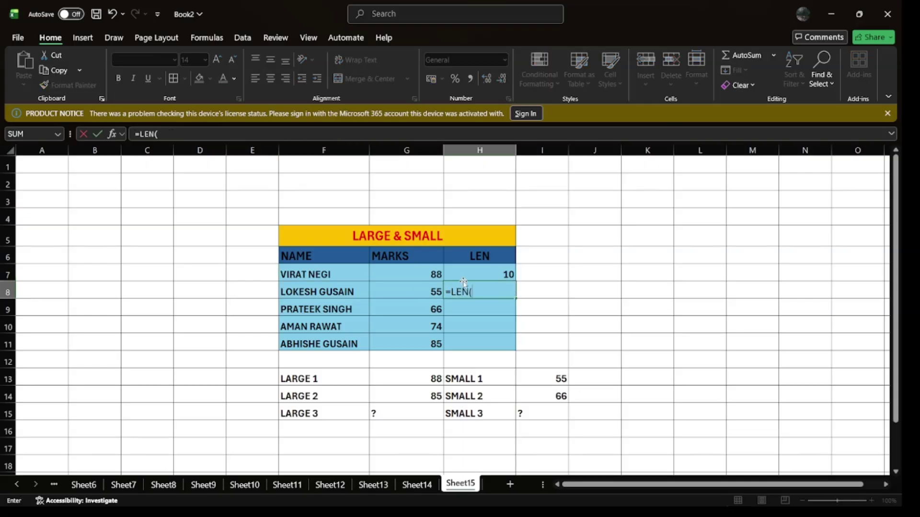
click(342, 296)
key(Return)
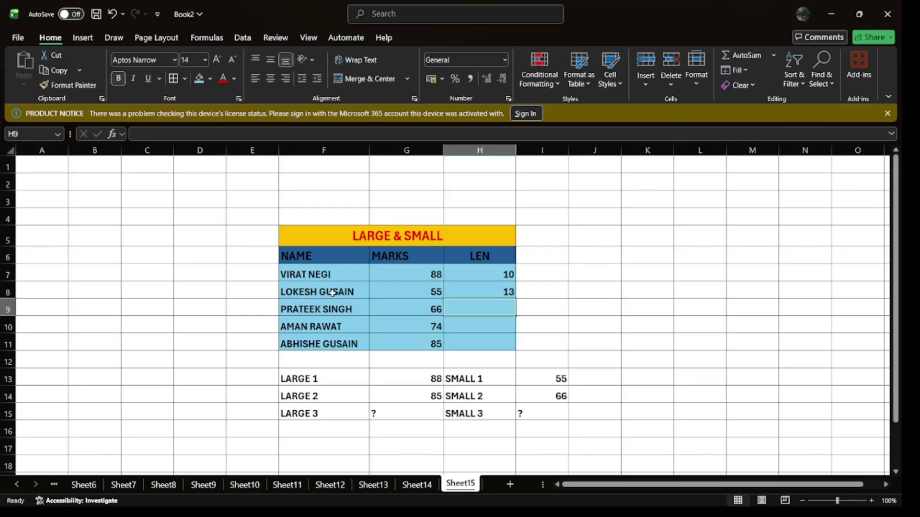
click(459, 296)
drag(516, 299, 517, 351)
click(590, 257)
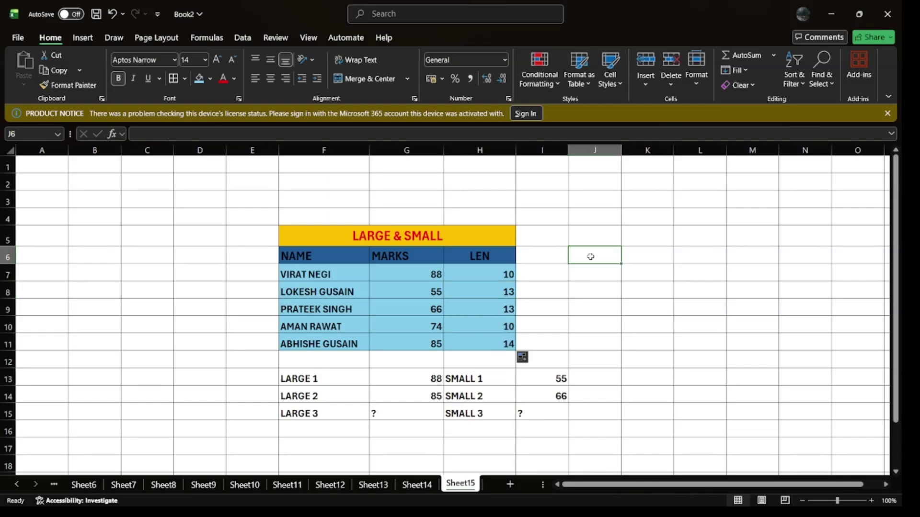
Step: Add the headings RIGHT in J6 and LEFT in K6
text(RIGHT)
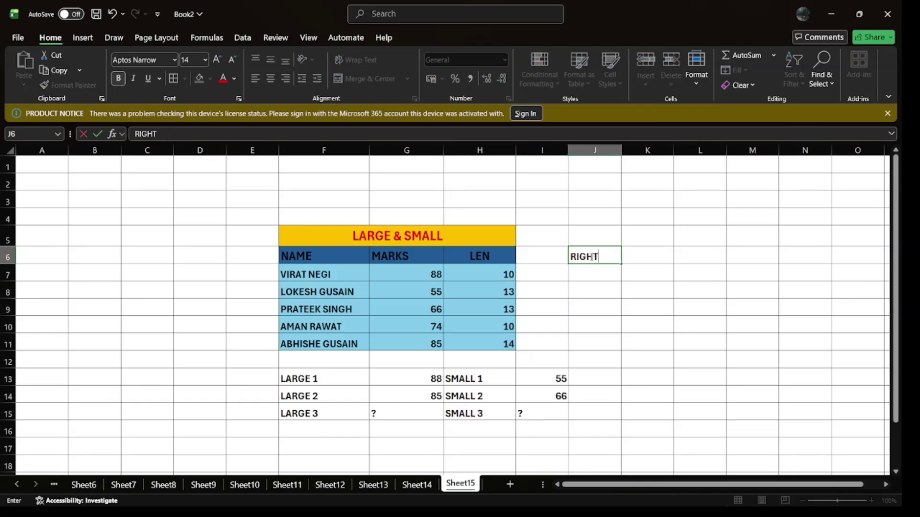
key(Tab)
text(LE)
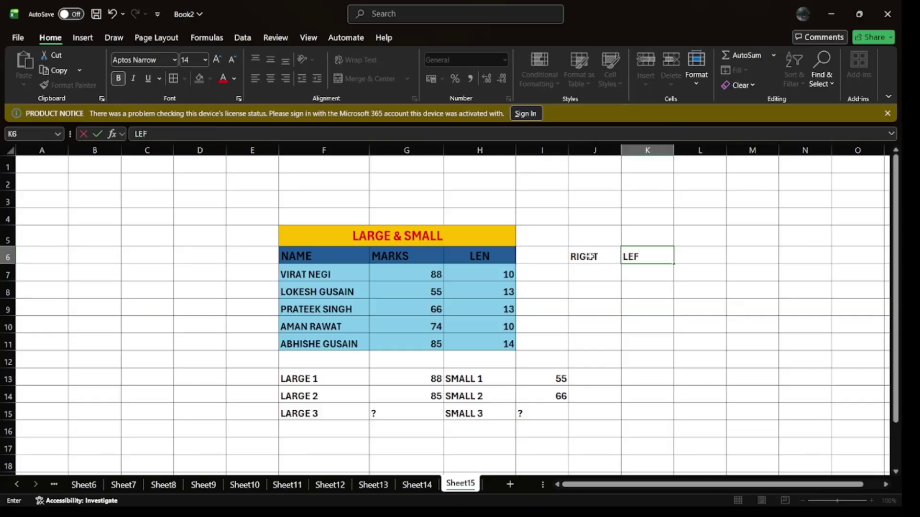
text(FT)
key(Return)
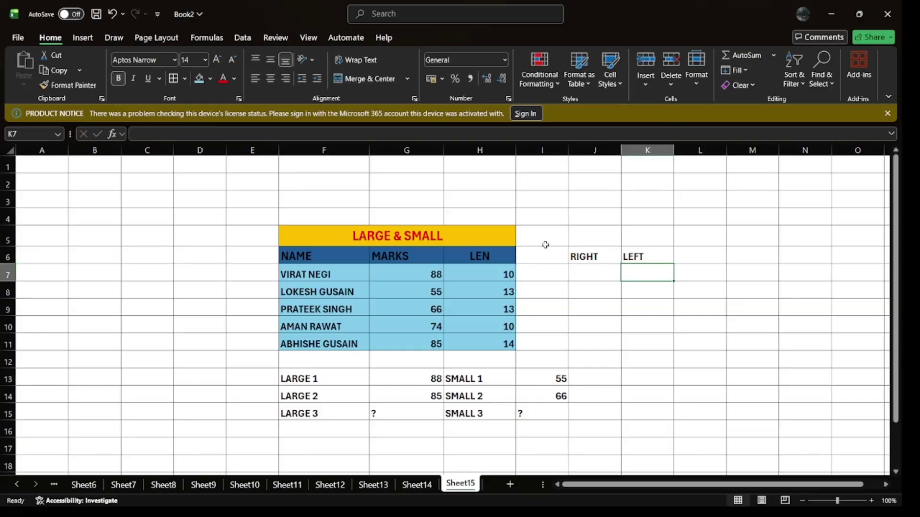
Step: Enter =RIGHT(F7,3) in J7 to show EGI
click(308, 276)
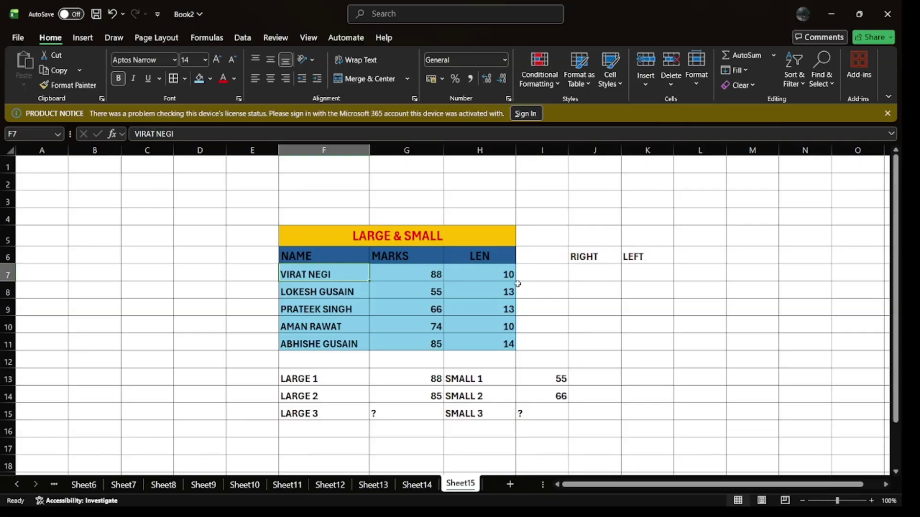
click(592, 269)
text(=)
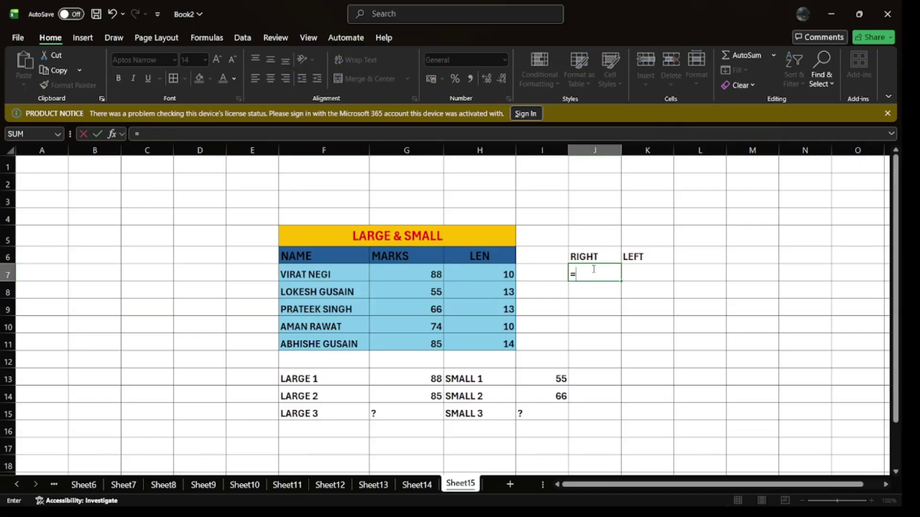
text(RIGHT()
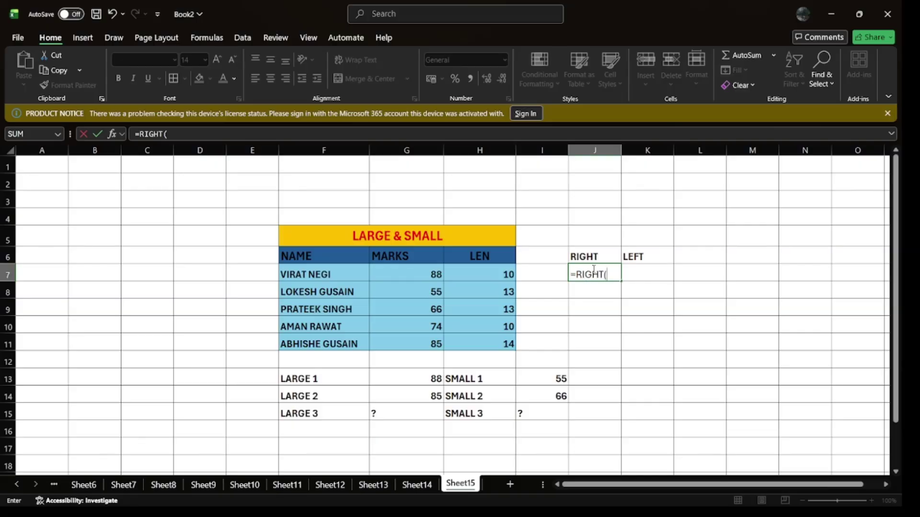
click(321, 275)
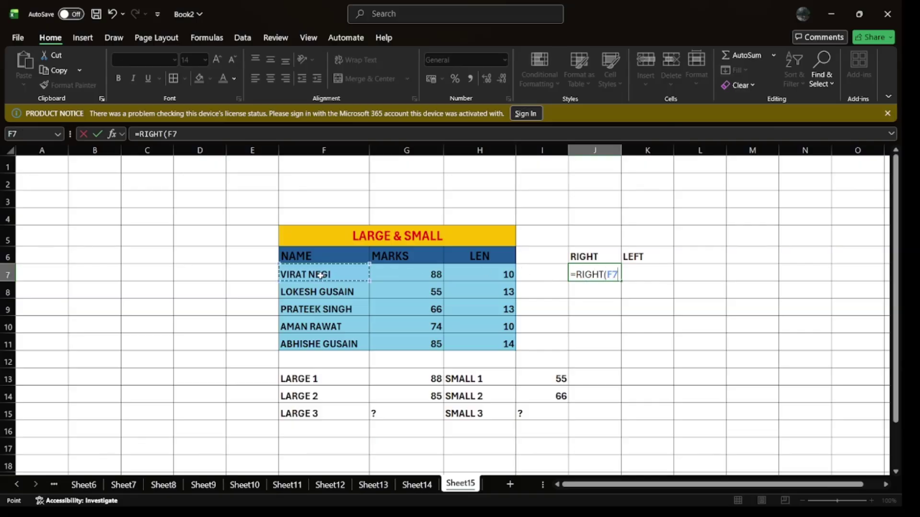
text(,3)
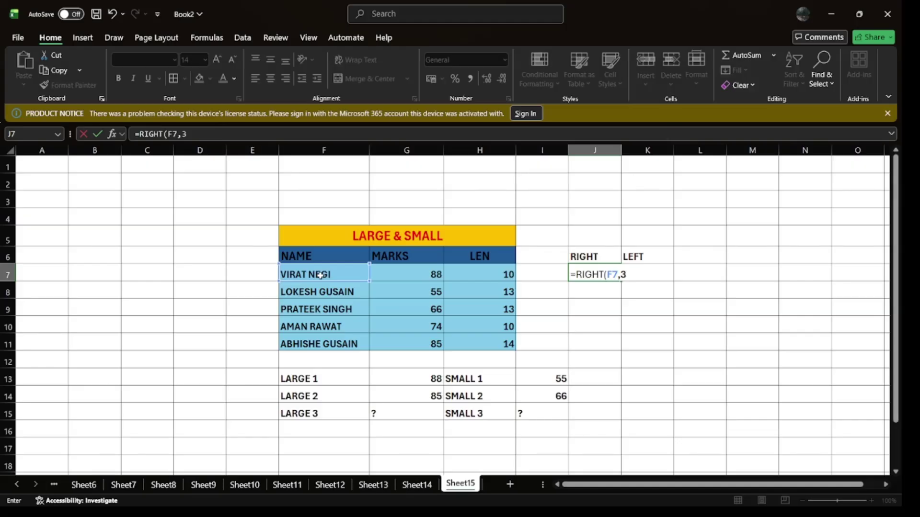
key(Return)
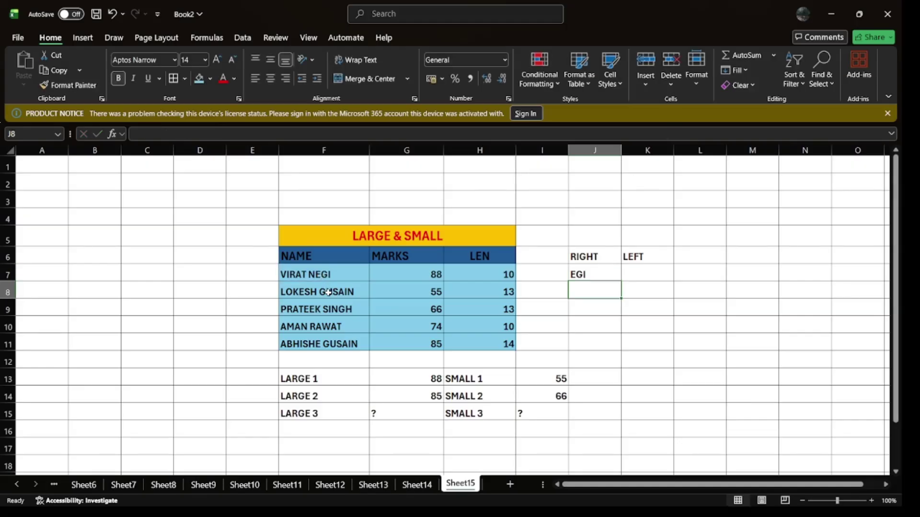
click(654, 272)
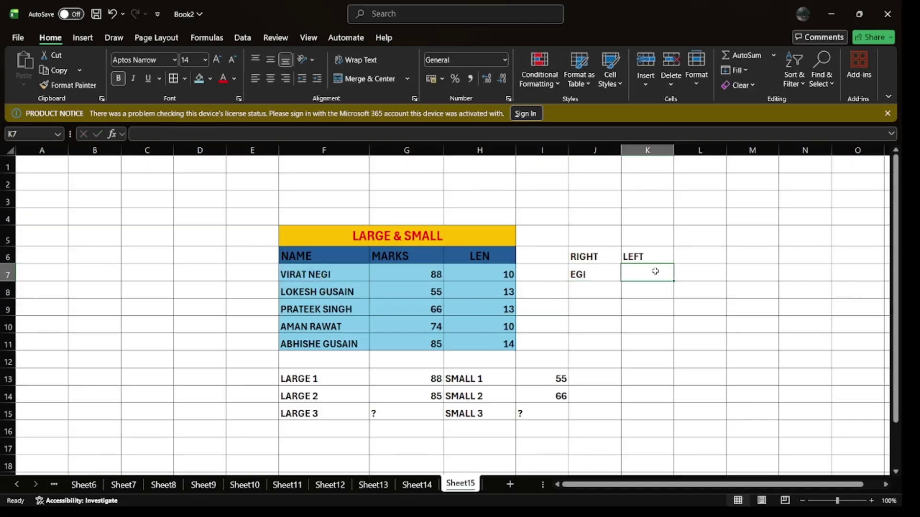
Step: Enter =LEFT(F7,4) in K7 to show VIRA, then check the RIGHT result in J7
text(=LE)
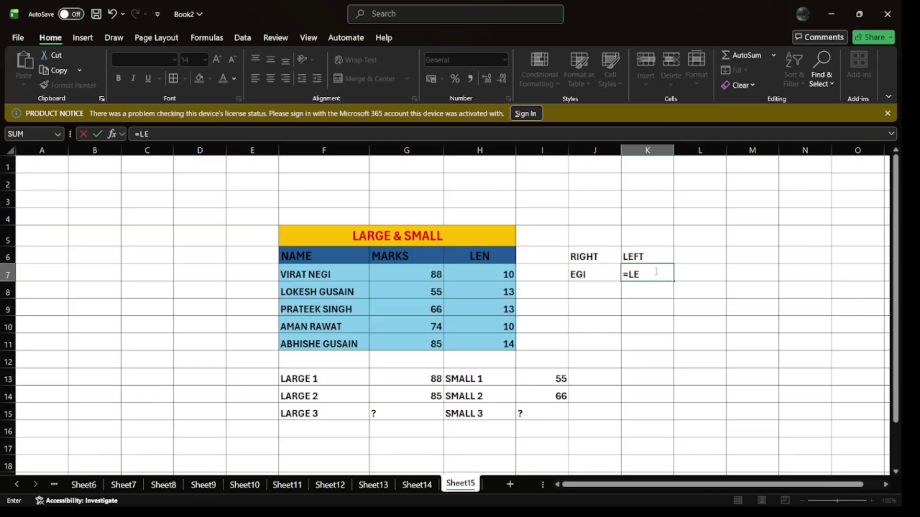
text(FT()
click(340, 276)
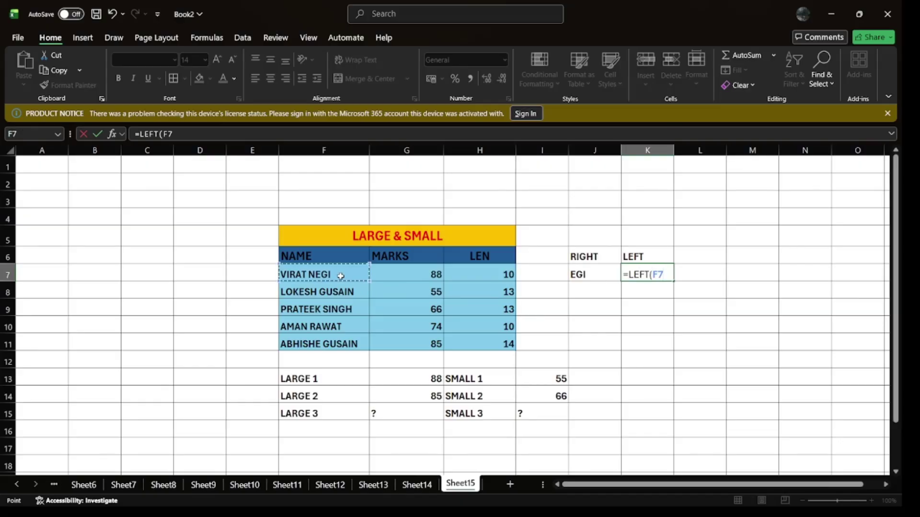
text(,4)
key(Return)
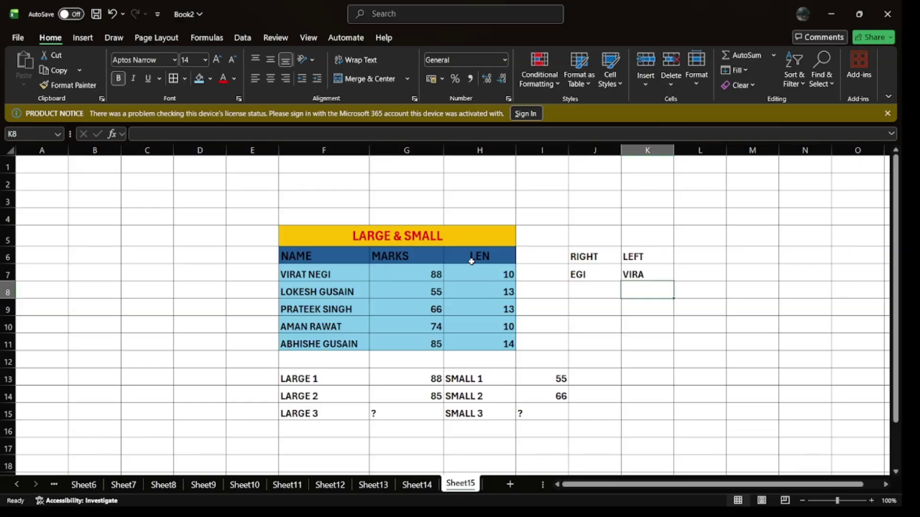
click(491, 254)
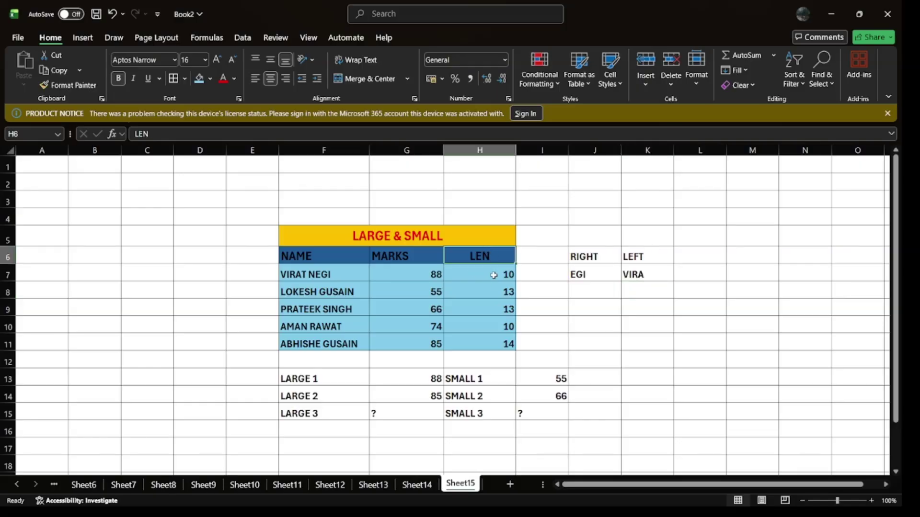
click(592, 273)
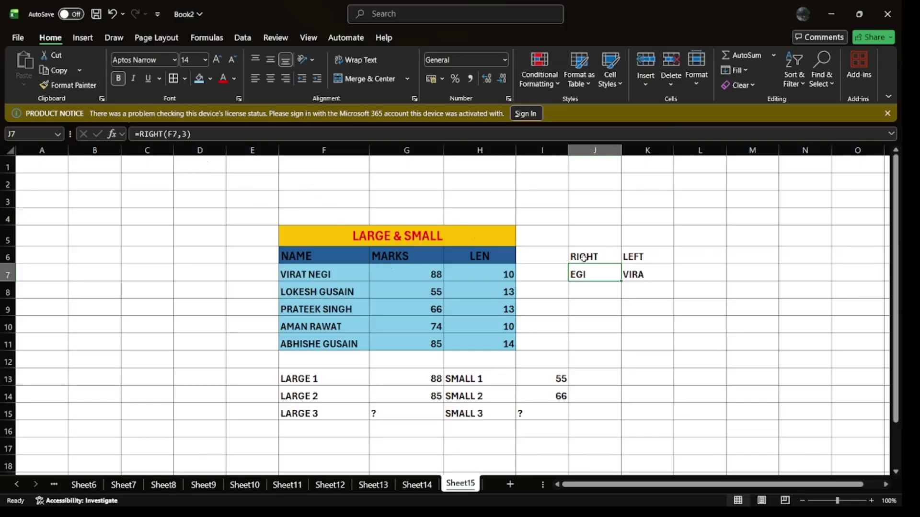
Step: Copy the RIGHT and LEFT formulas down to row 11 and shade J6:K11 light blue
drag(578, 271, 679, 350)
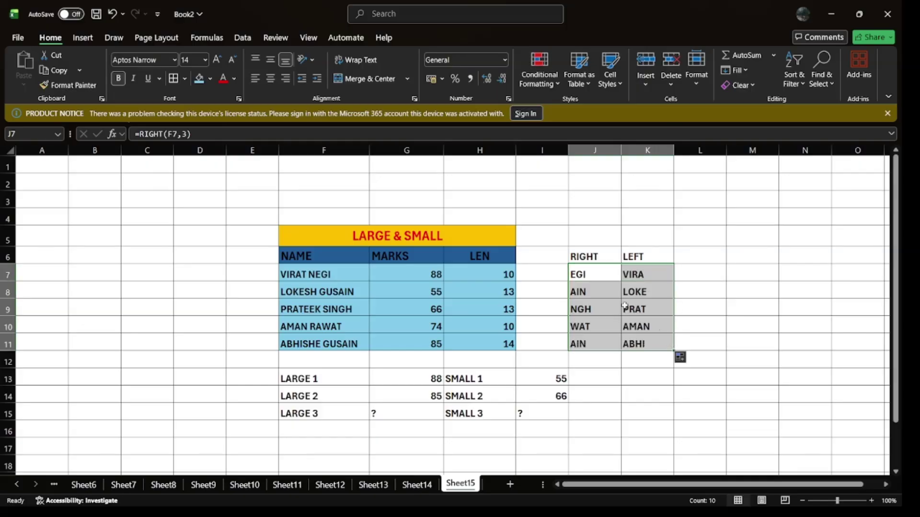
click(581, 250)
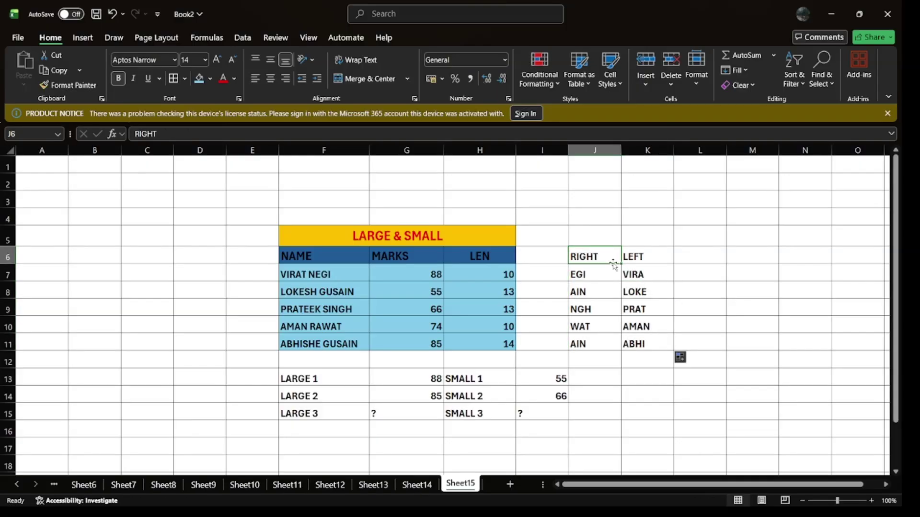
drag(588, 255, 658, 342)
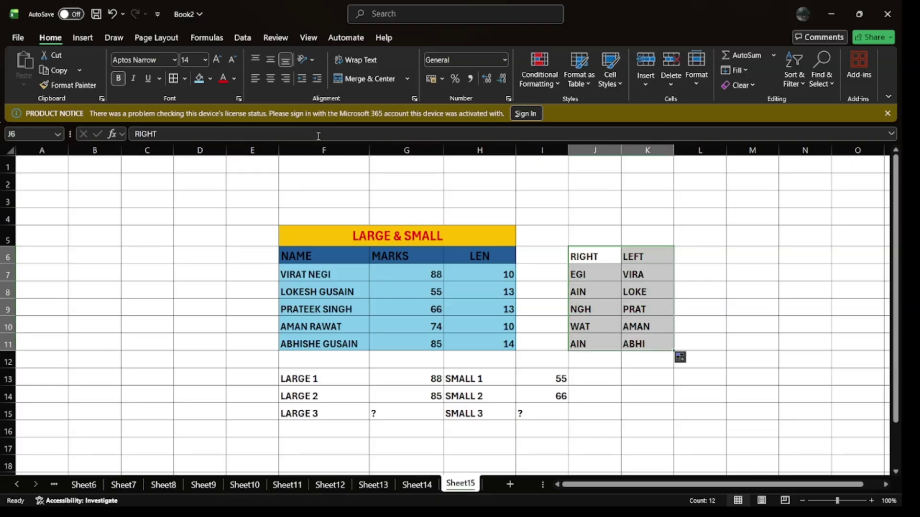
click(199, 78)
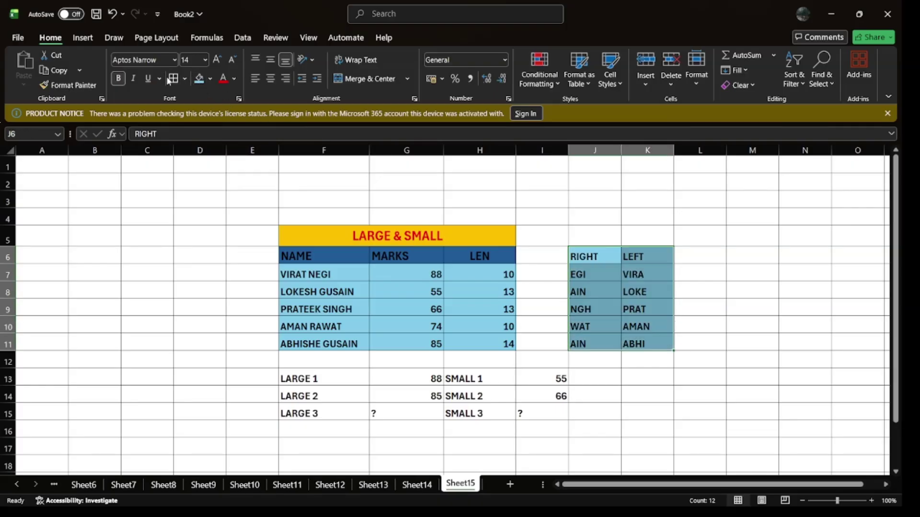
Step: Keep J6:K11 bold and add a new blank sheet after Sheet15
click(116, 82)
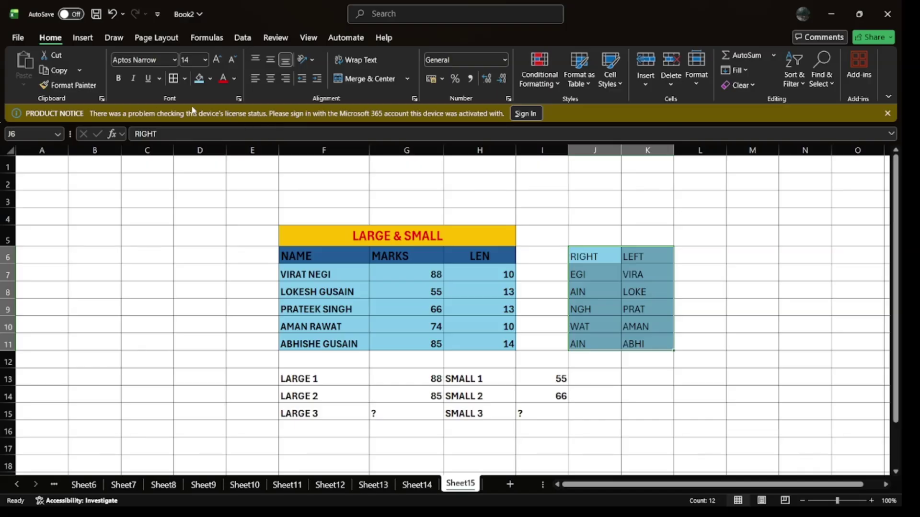
click(118, 78)
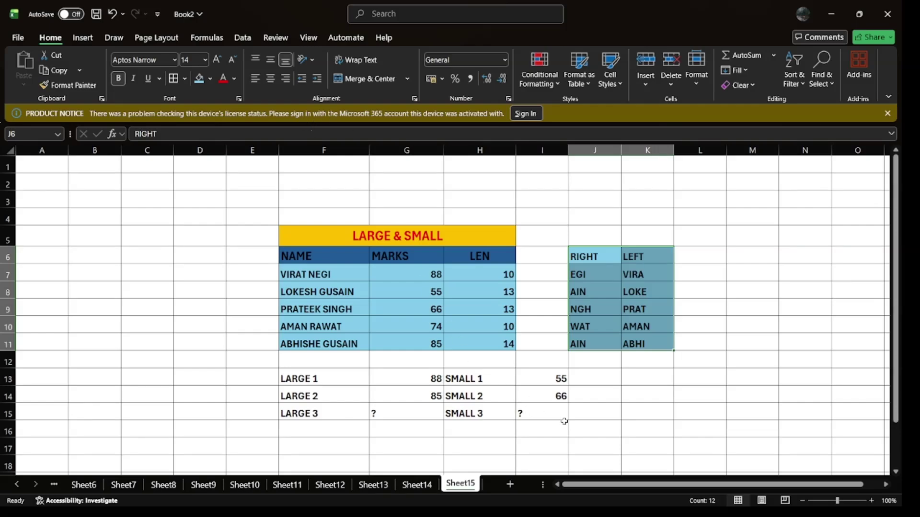
click(510, 485)
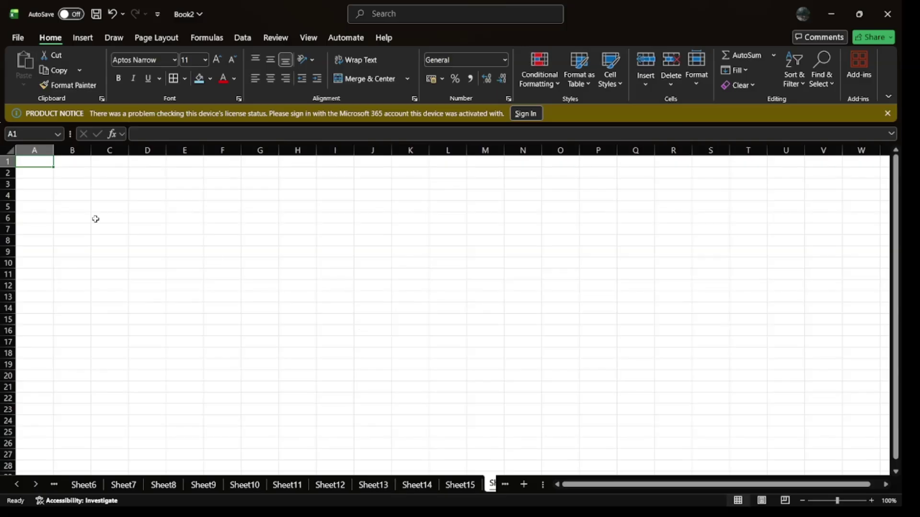
Step: Select the whole new sheet, widen all columns, make all rows taller and enlarge the font
click(10, 150)
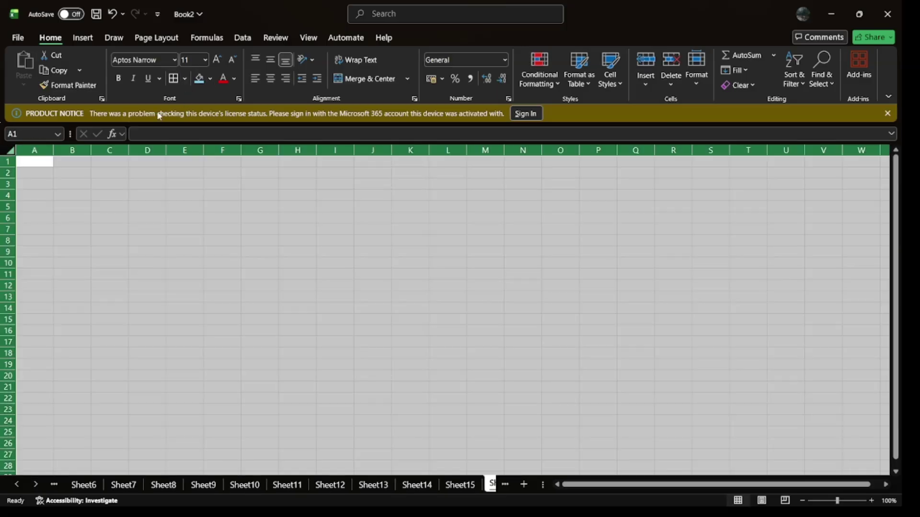
drag(54, 152, 83, 152)
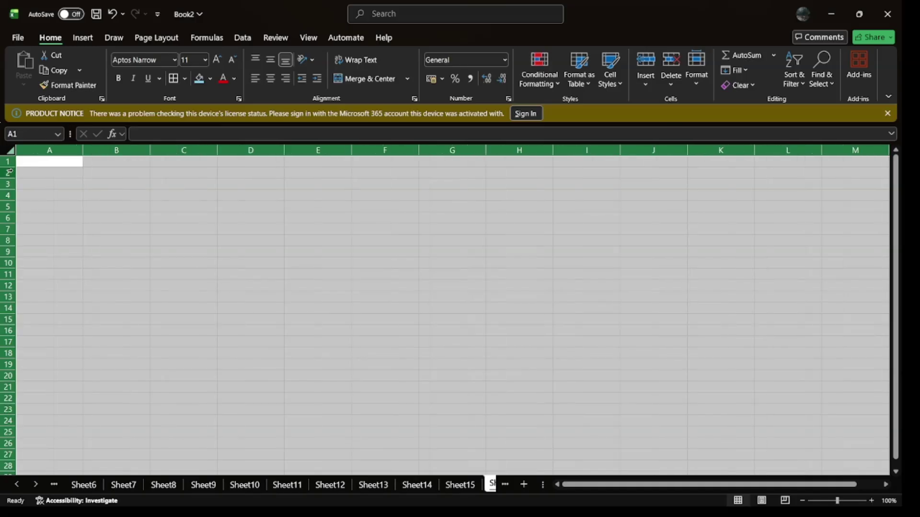
drag(10, 167, 10, 178)
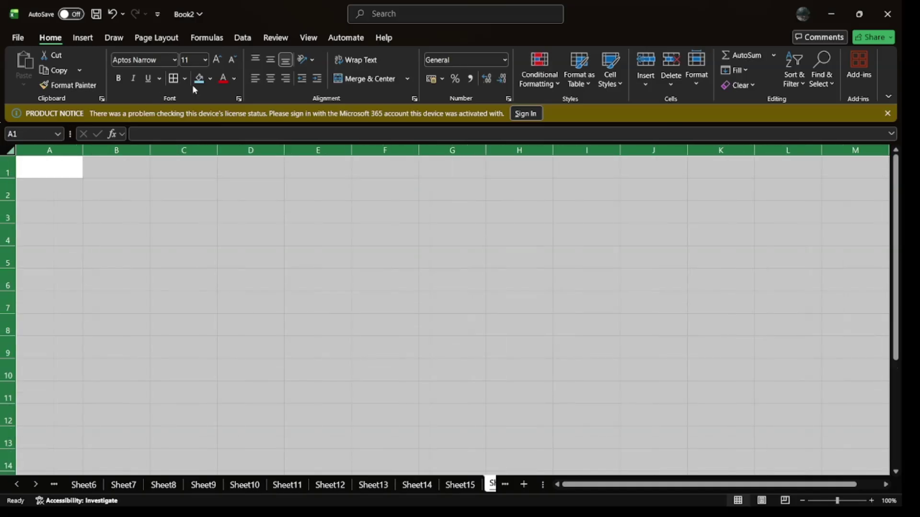
click(216, 61)
Step: At 16 pt, enter SUN in B3 and SUNDAY in C3, then fill down to SAT and SATURDAY in row 9
click(216, 61)
click(122, 208)
text(SUN)
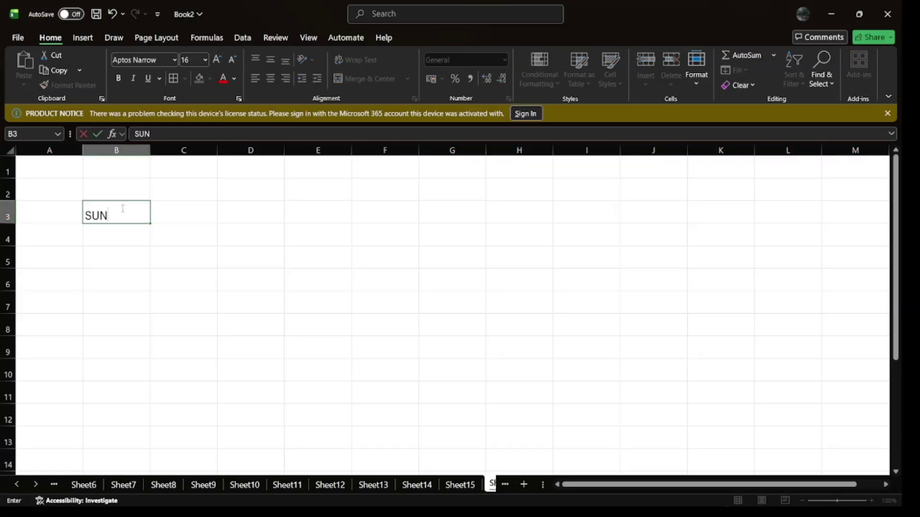
key(Tab)
text(SUNDAY)
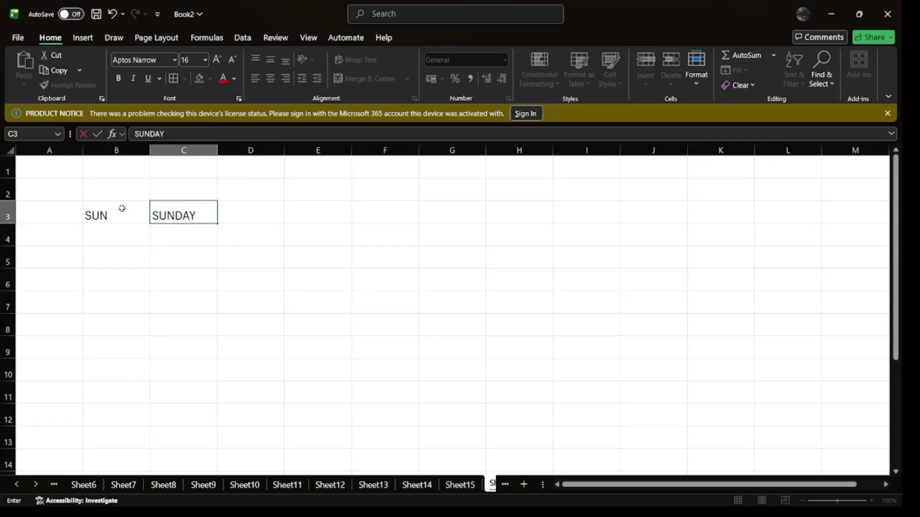
key(Return)
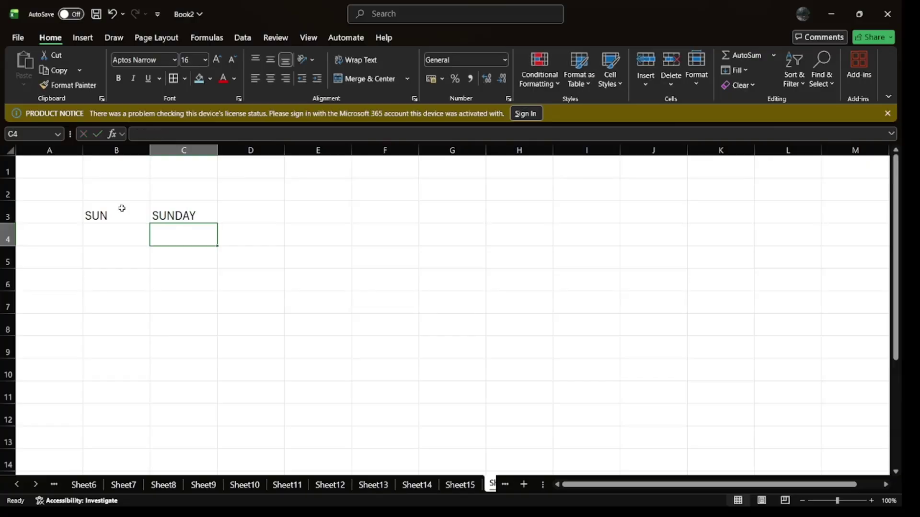
click(146, 214)
mouse_move(146, 214)
mouse_down()
mouse_move(199, 220)
mouse_move(223, 356)
mouse_up()
click(321, 343)
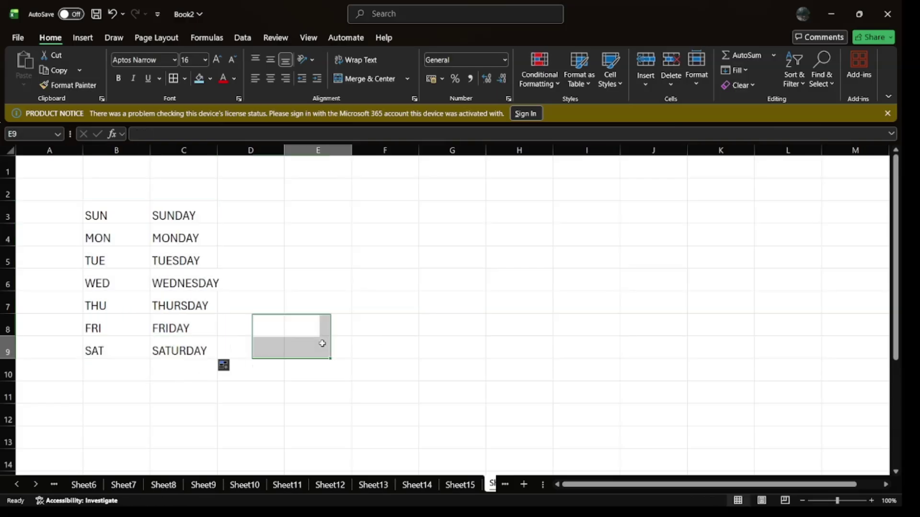
Step: Enter 2 and 4 in E3:E4 and fill the even series down to 14 in E9
click(326, 213)
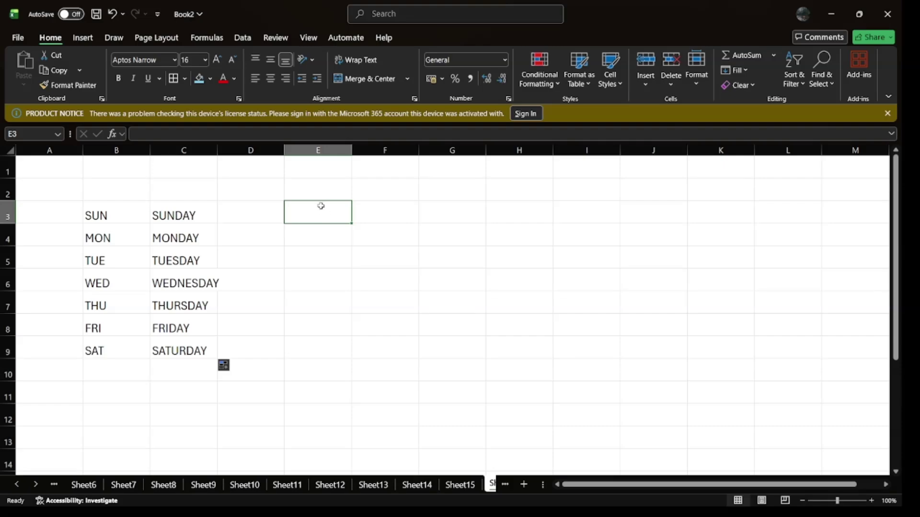
text(2)
key(Return)
text(4)
key(Return)
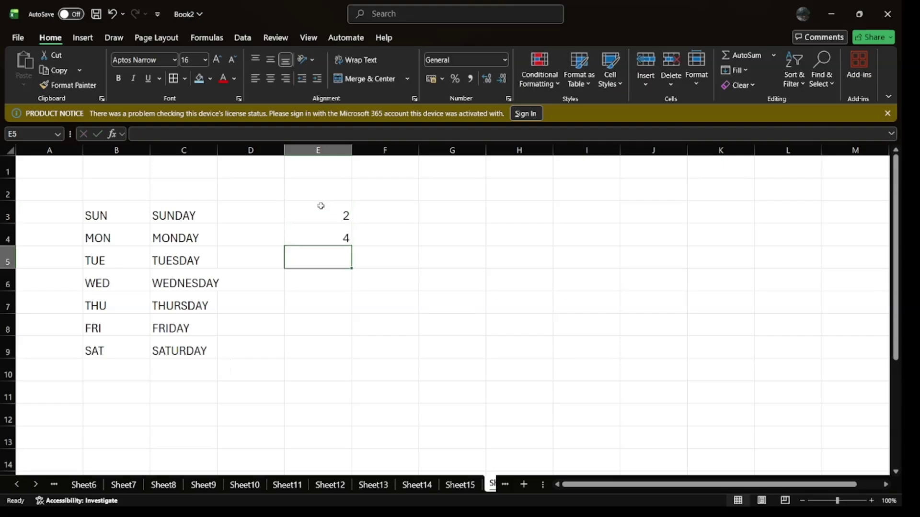
drag(324, 207, 330, 231)
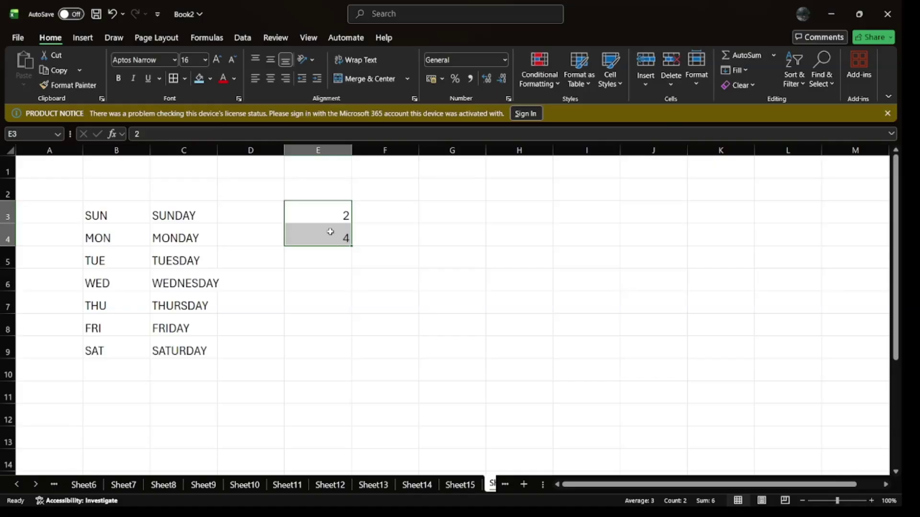
drag(351, 245, 352, 359)
Step: Enter 5 and 10 in G3:G4 and fill the series down to 35 in G9
click(448, 212)
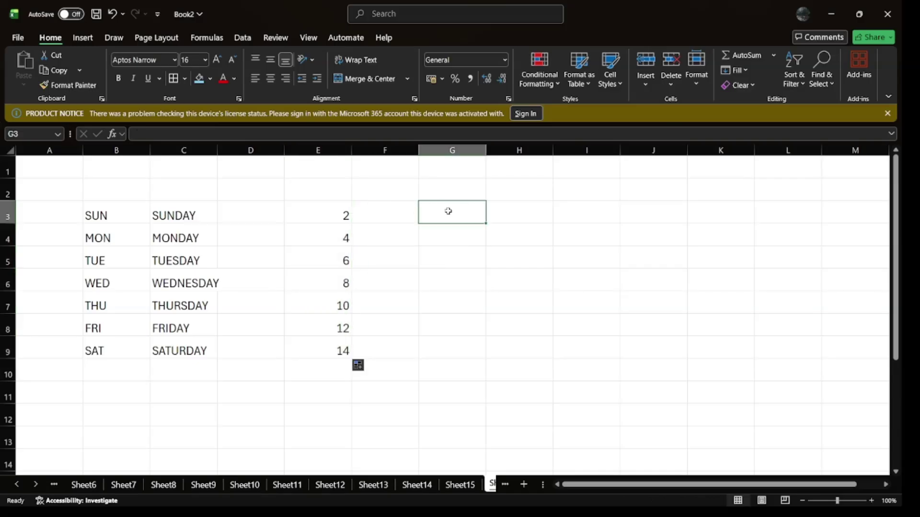
text(5)
key(Return)
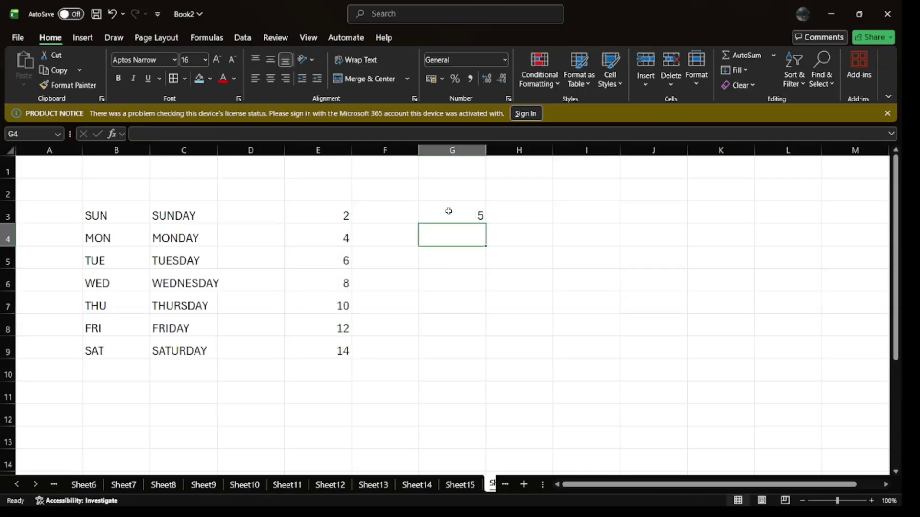
text(10)
key(Return)
drag(455, 211, 488, 359)
click(577, 332)
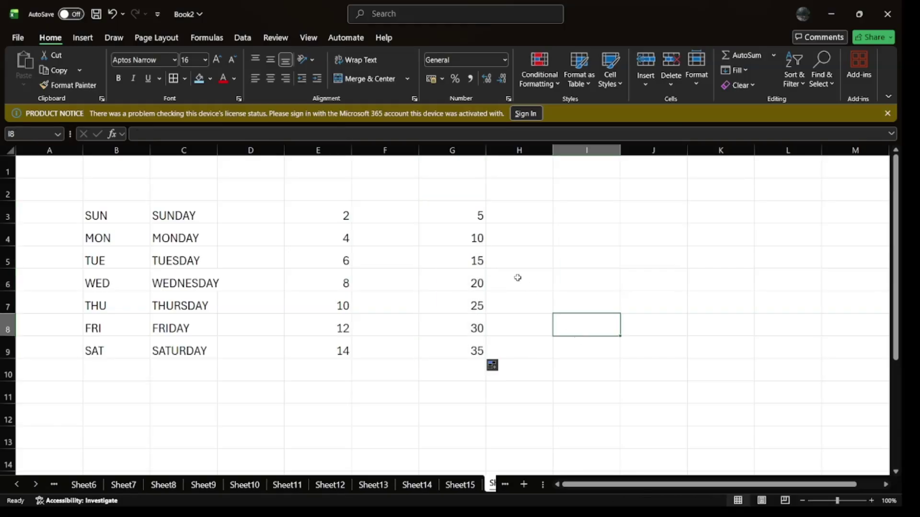
drag(463, 213, 476, 355)
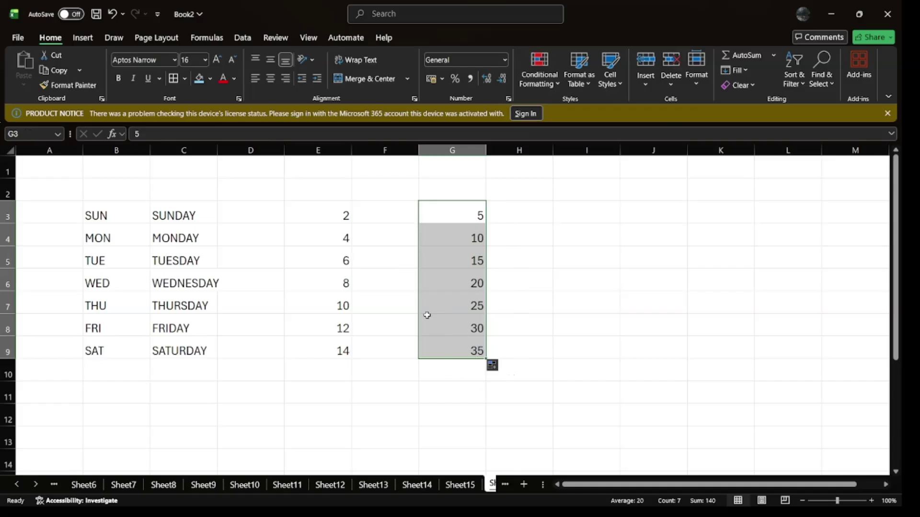
Step: Move the 5–35 series to D3:D9 and the SUN–SAT abbreviations to G3:G9
drag(420, 300, 268, 305)
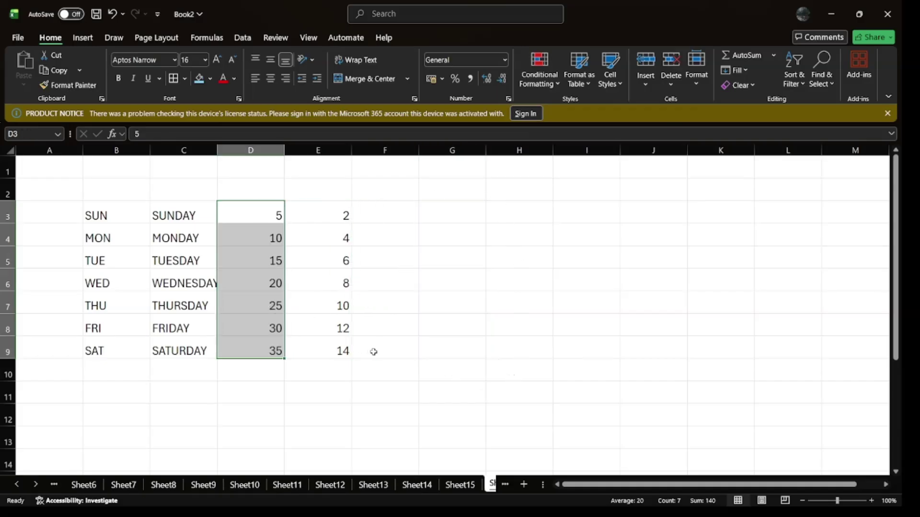
drag(104, 216, 117, 352)
drag(82, 273, 456, 288)
click(547, 268)
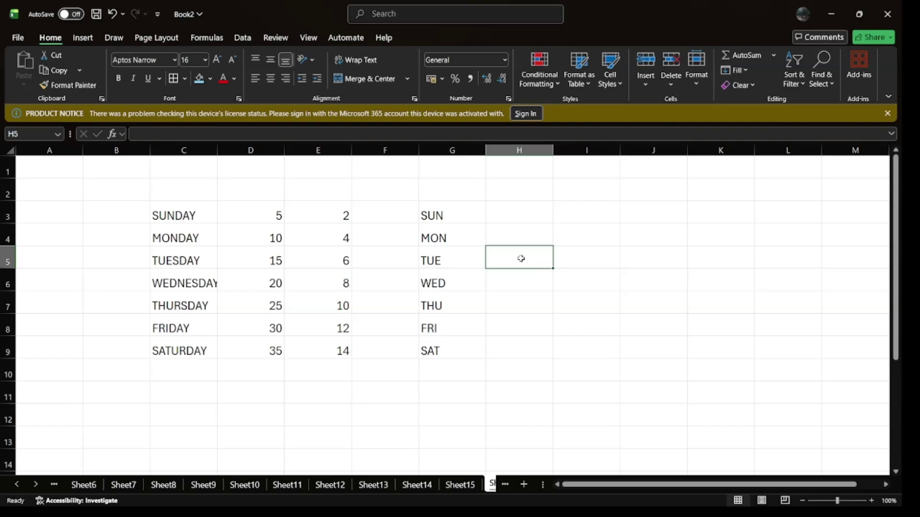
Step: Clear C3:G9, then undo the deletion to restore the data
drag(172, 207, 466, 354)
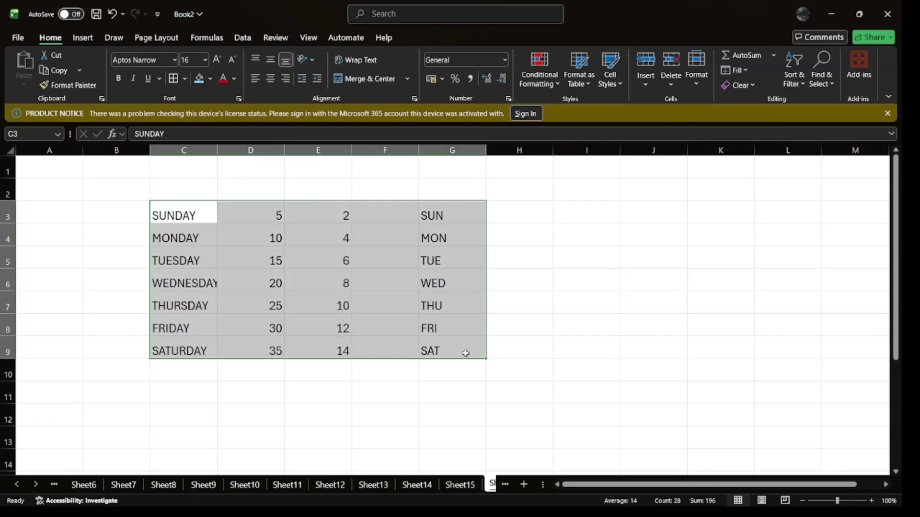
key(Delete)
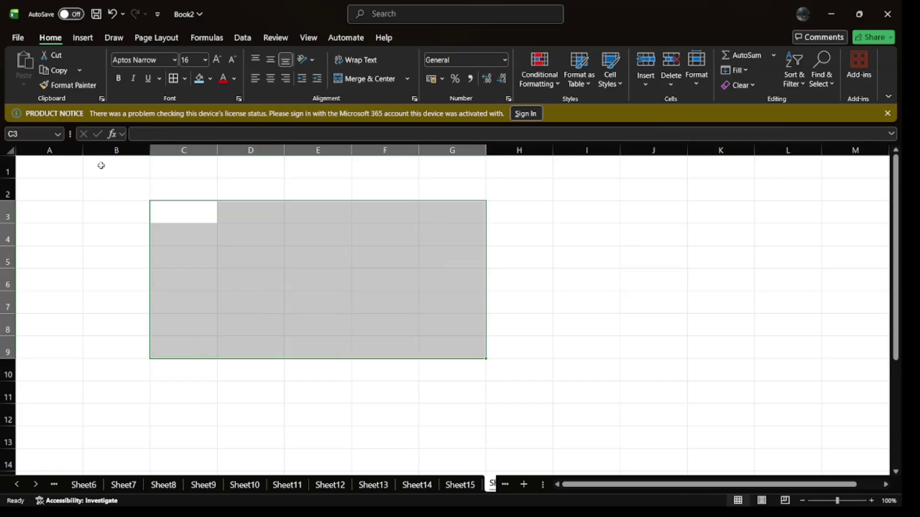
key(ctrl+z)
click(569, 253)
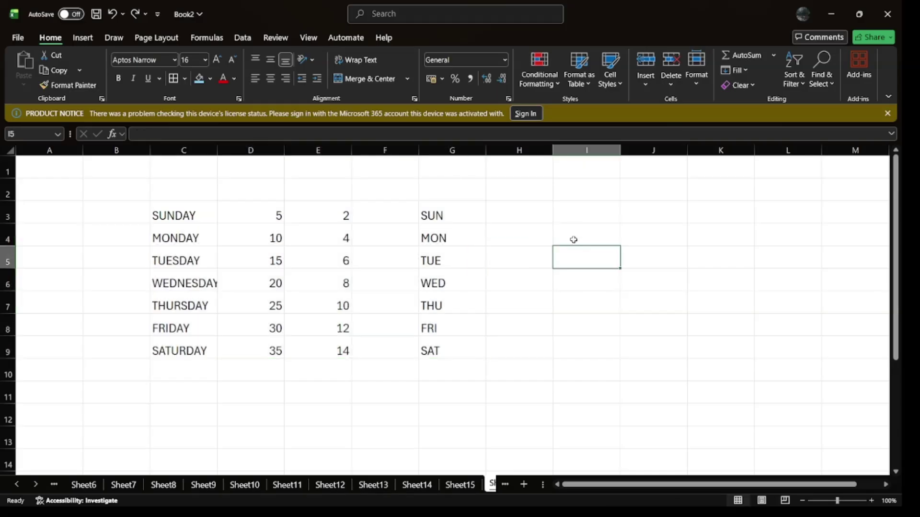
click(581, 222)
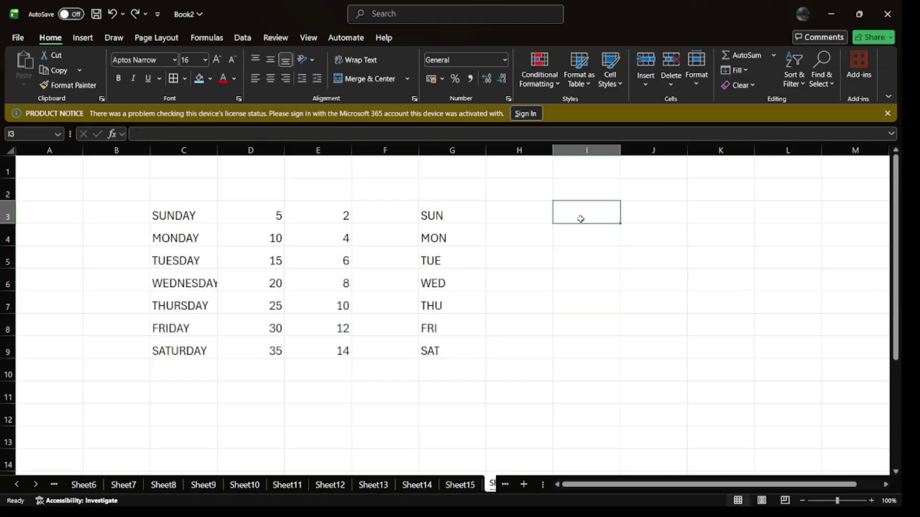
Step: Type the CHAR FUNCTION heading in I3, capital A in I4 and lowercase a in J4
text(CHAR)
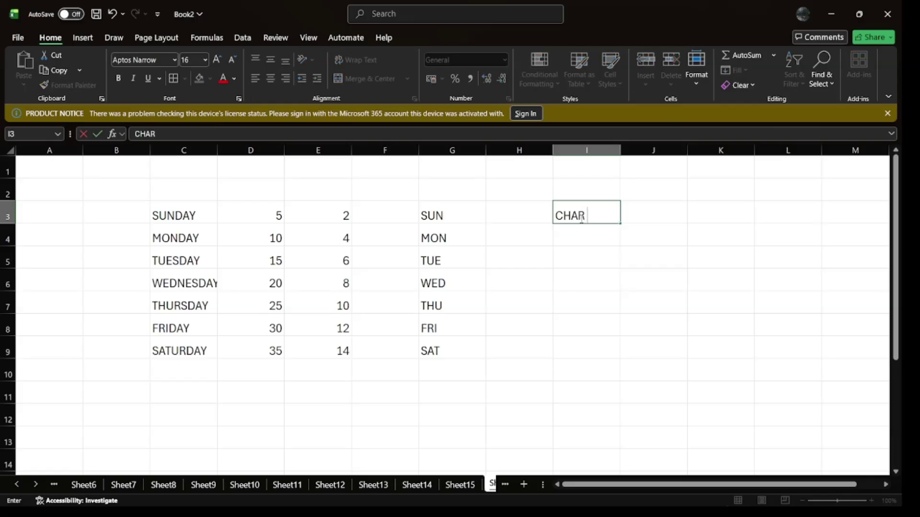
text( FUNCTIO)
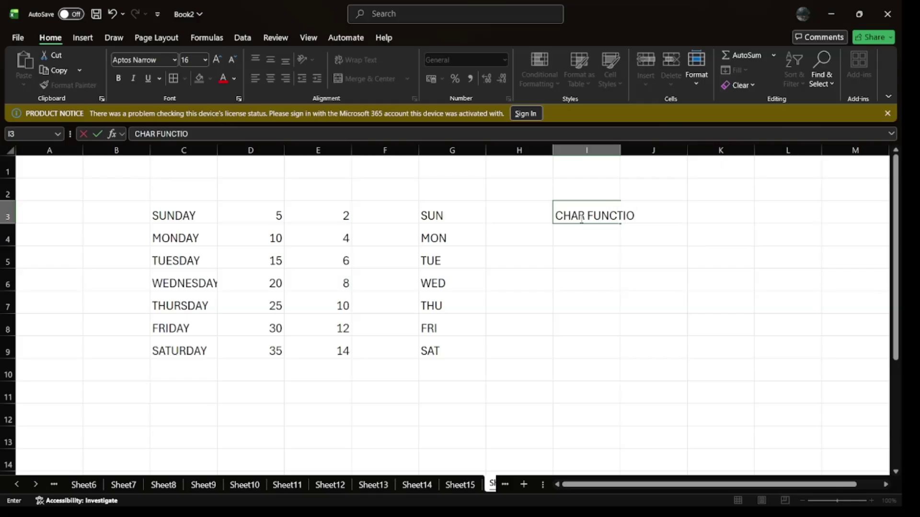
text(N)
key(Return)
text(A)
key(Tab)
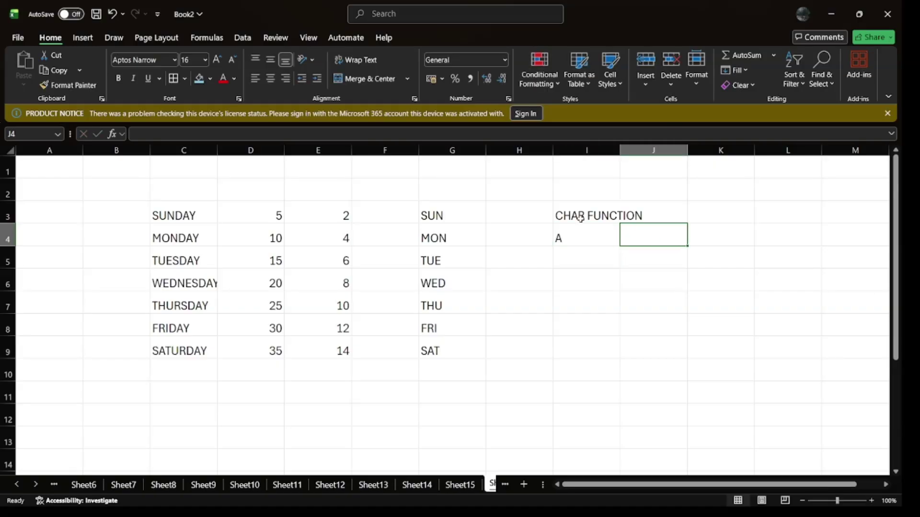
text(a)
key(Return)
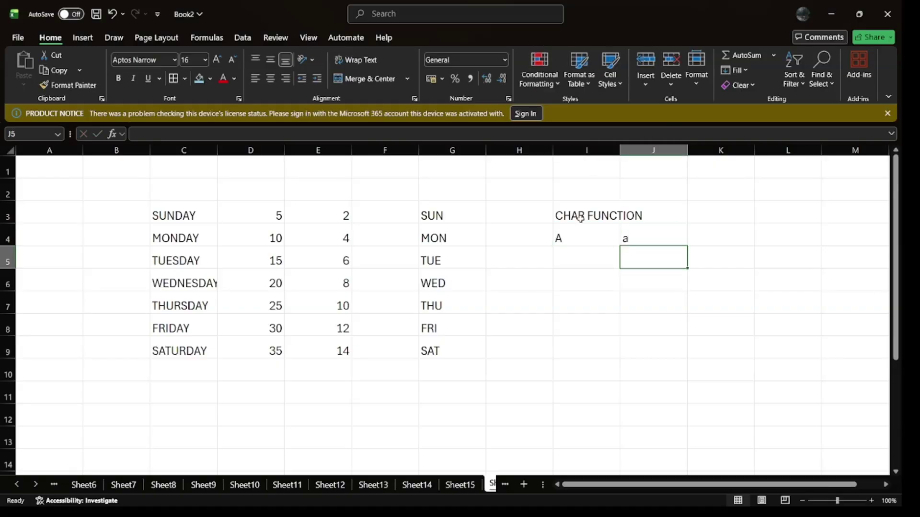
key(Left)
key(Down)
Step: Enter =CHAR(ROW(A65)) in I6 and fill it down to I12 for letters A–G
text(=CH)
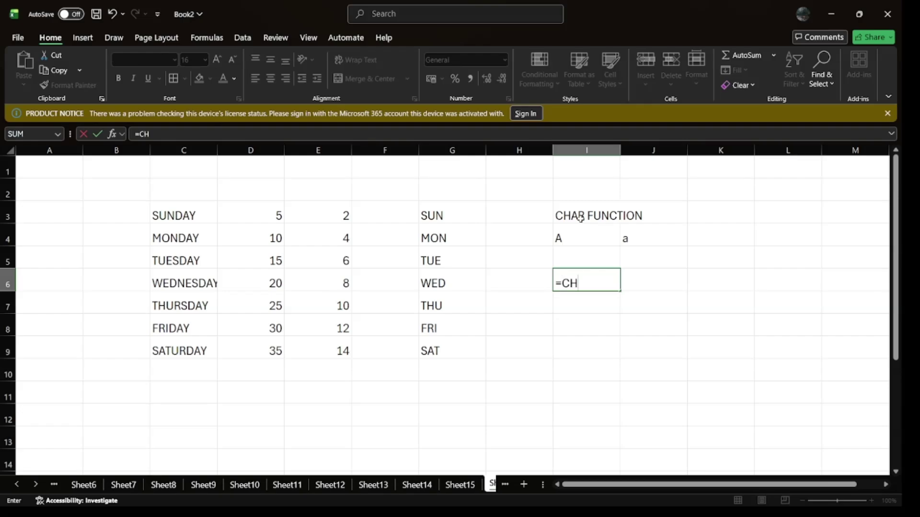
text(AR(ROW()
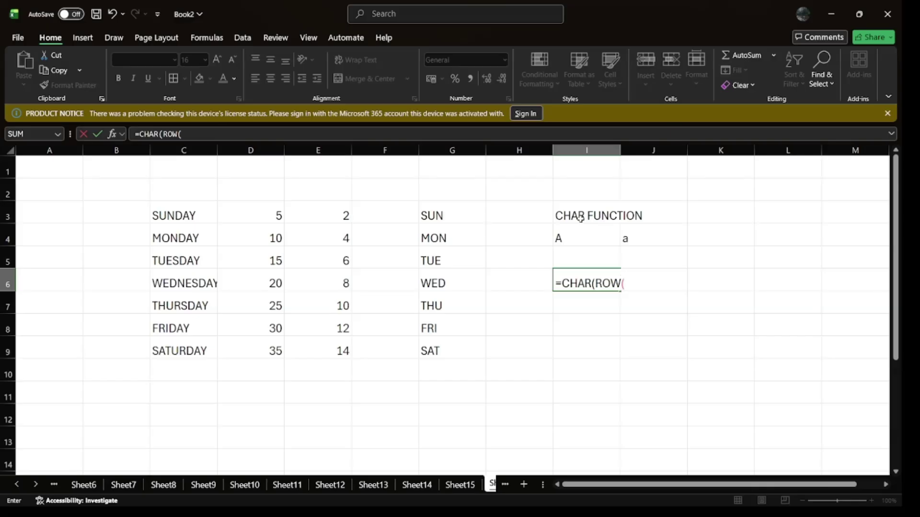
text(A65)))
key(Return)
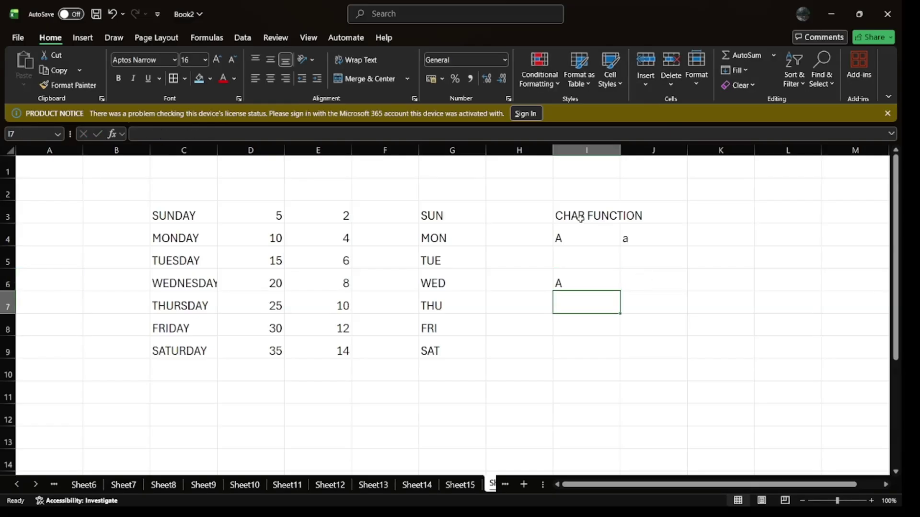
click(596, 288)
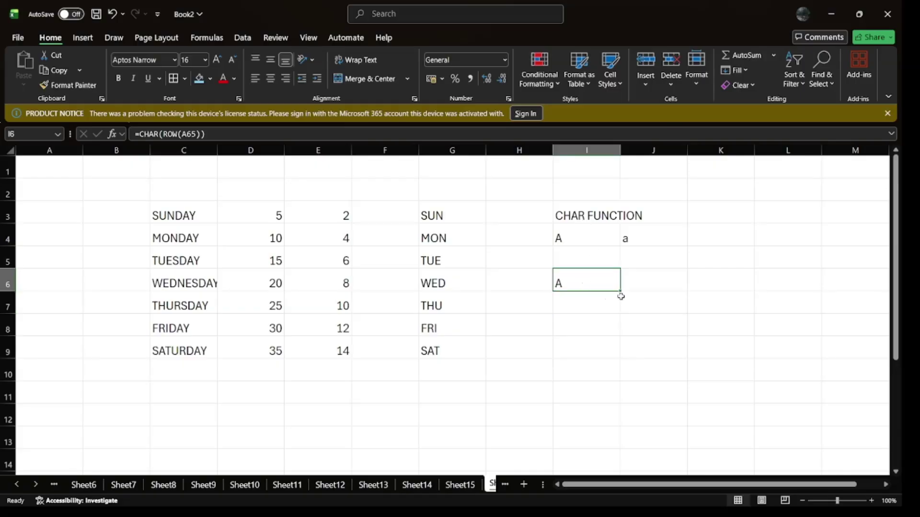
drag(620, 291, 619, 420)
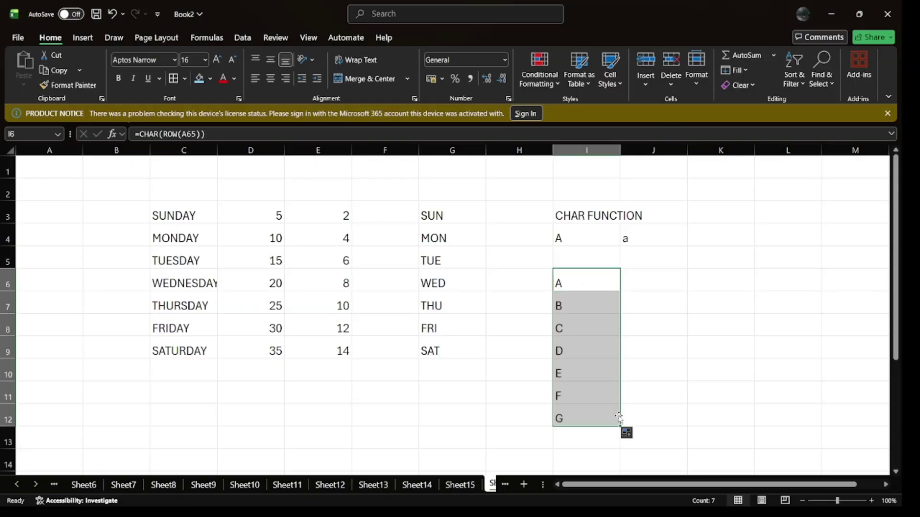
click(628, 239)
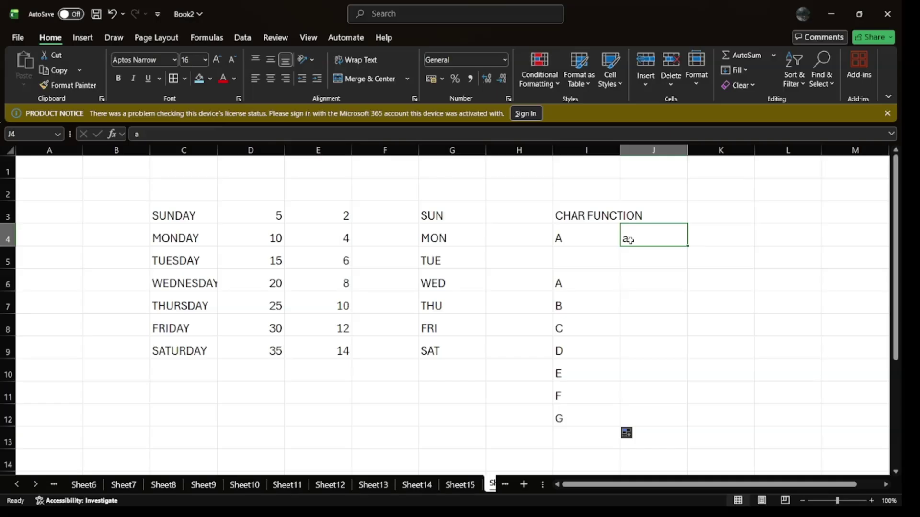
Step: Enter =CHAR(ROW(A97)) in J6 and fill it down to J12 to list a–g
click(638, 286)
text(=)
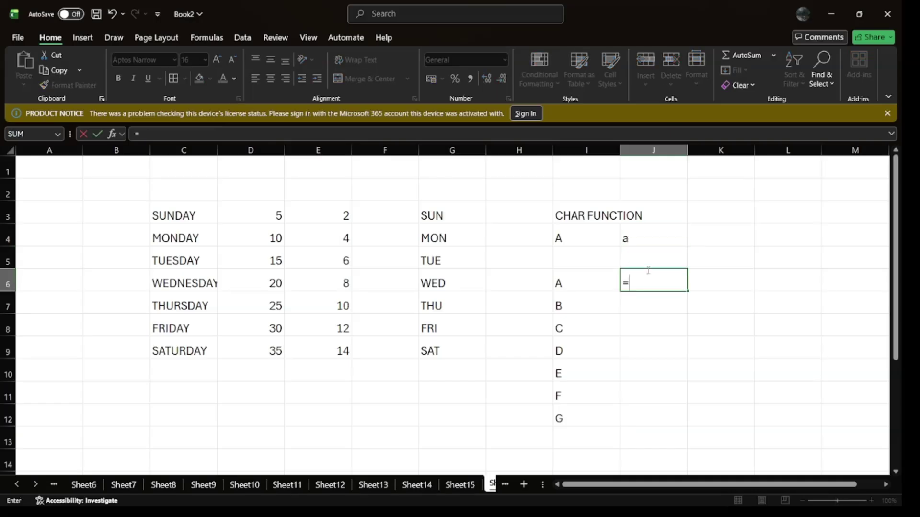
text(CHAR)
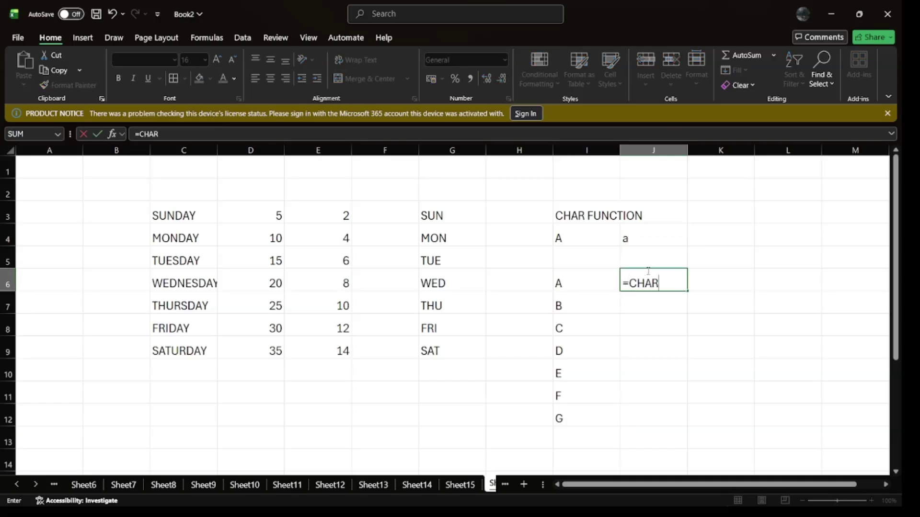
text((ROW(A)
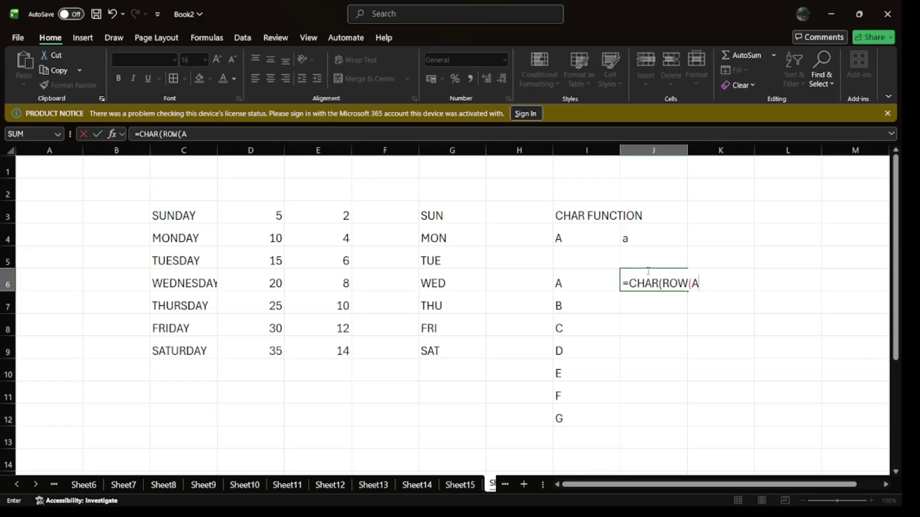
text(97)))
key(Return)
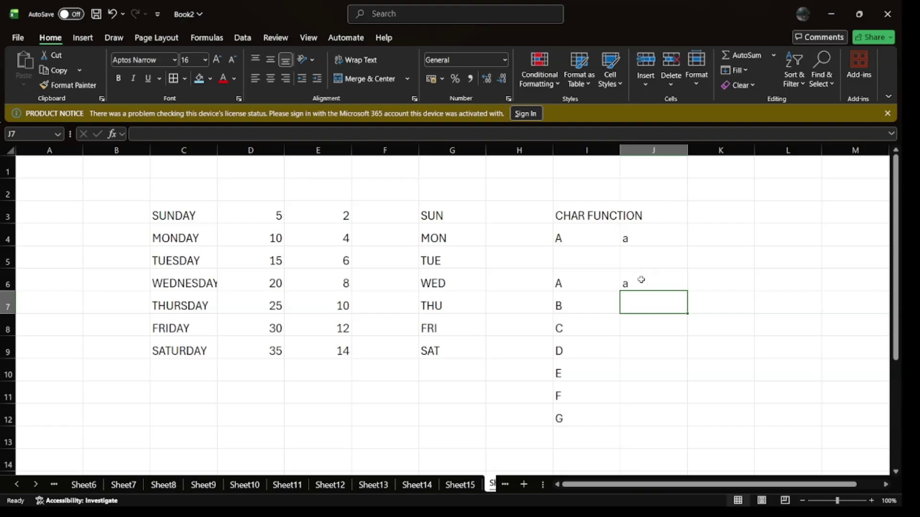
click(641, 280)
drag(688, 290, 698, 429)
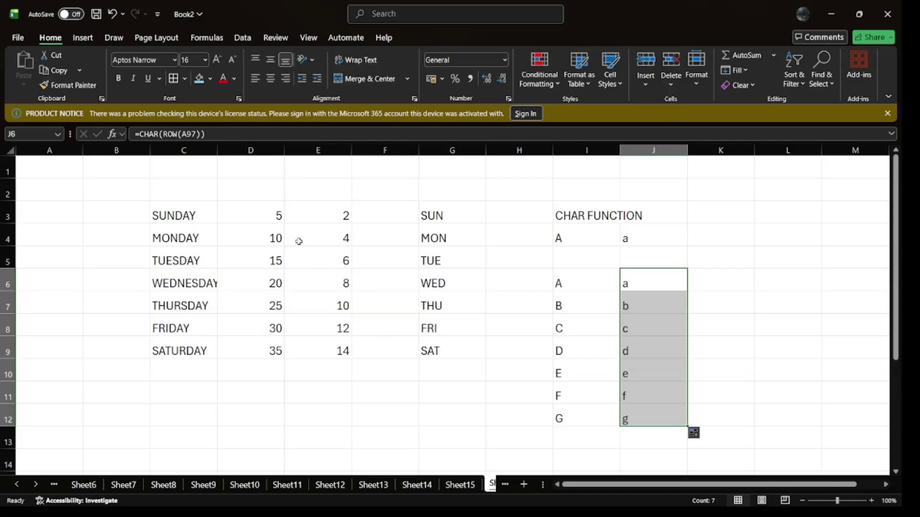
drag(203, 218, 214, 339)
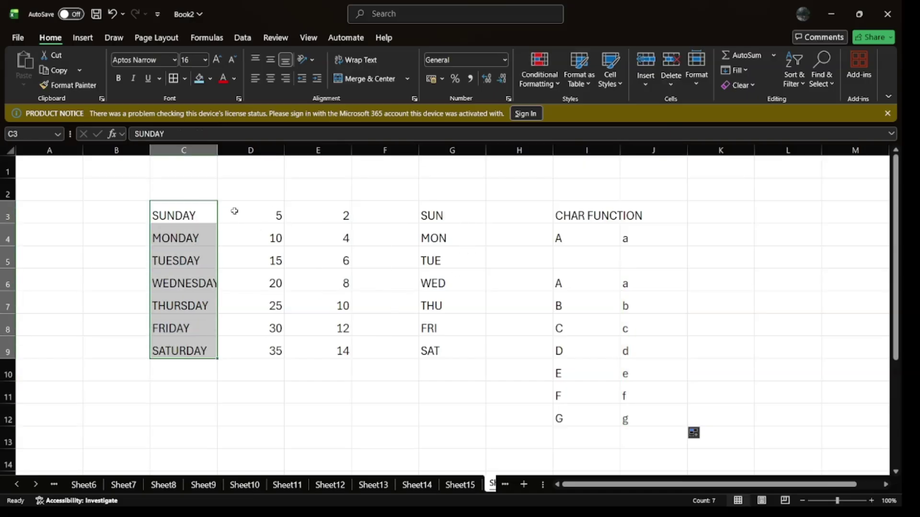
Step: Clear all contents of B2:J13
drag(150, 186, 645, 433)
key(Delete)
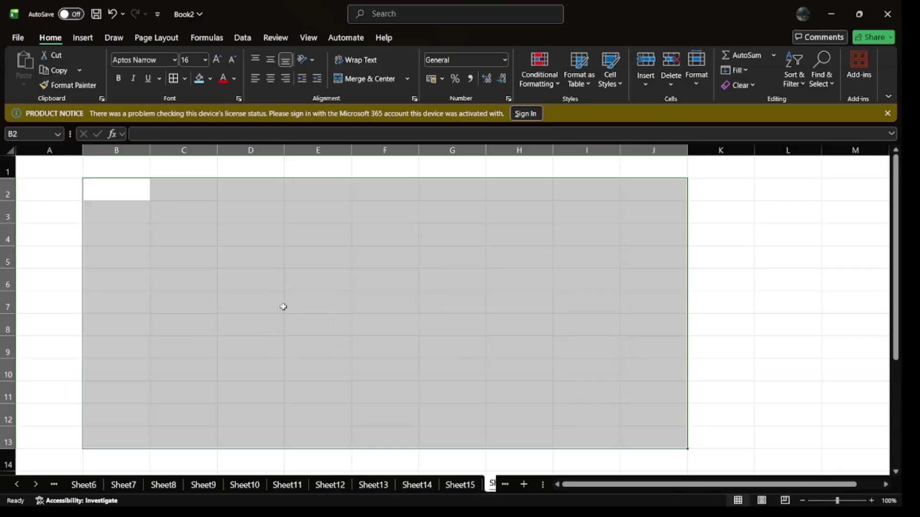
key(ctrl+z)
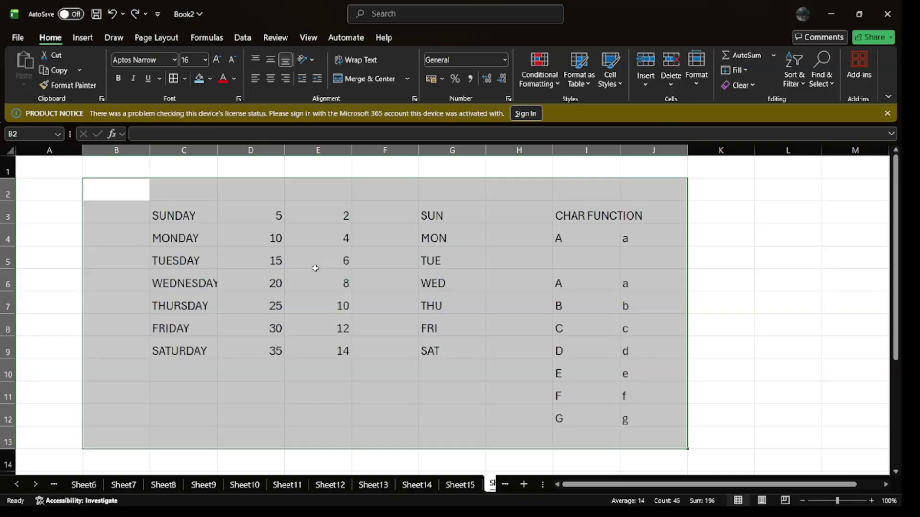
key(Delete)
Step: Type the headings SORTING in C2, ASENDING in C3 and DESENDING in D3
click(191, 201)
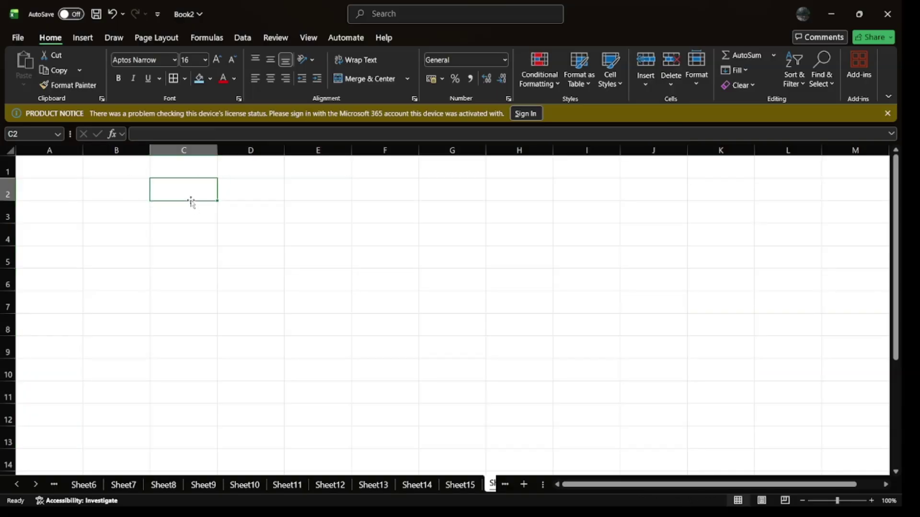
text(SORTI)
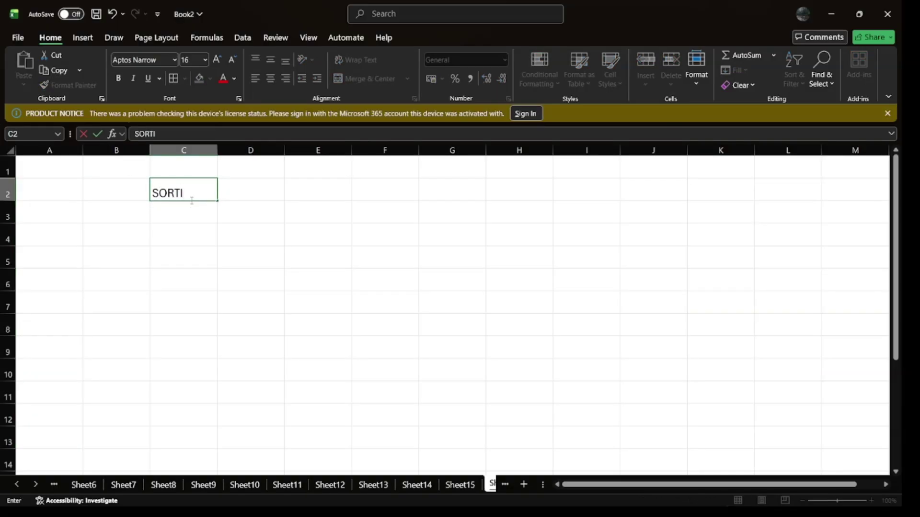
text(NF)
key(BackSpace)
text(G)
key(Return)
text(ASENDI)
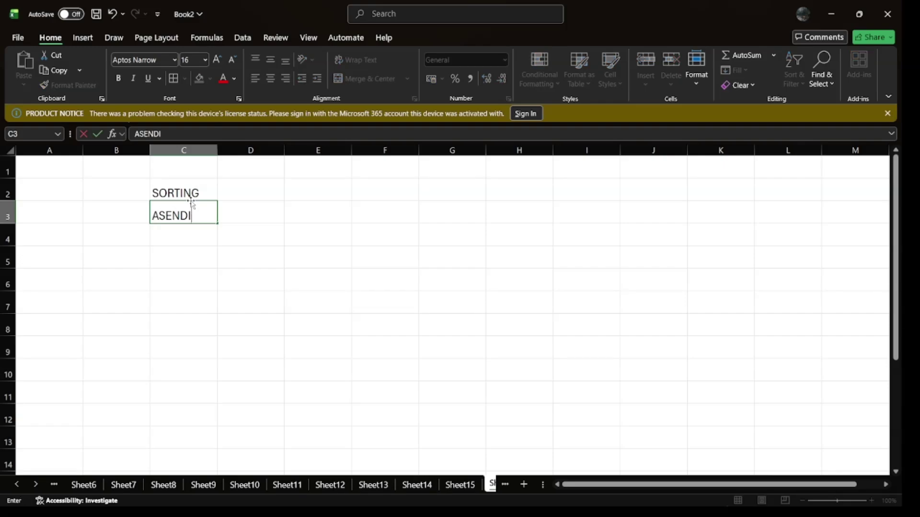
text(NG)
key(Tab)
text(DESA)
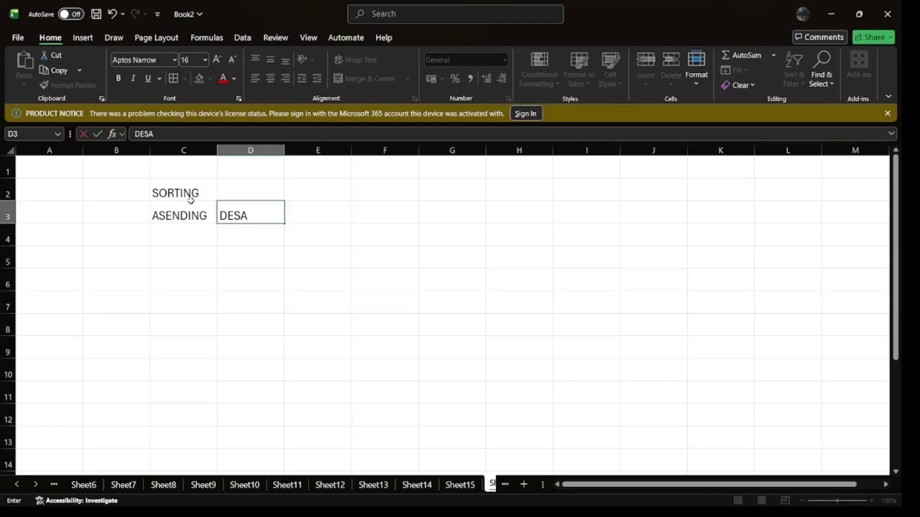
key(BackSpace)
text(ENDING)
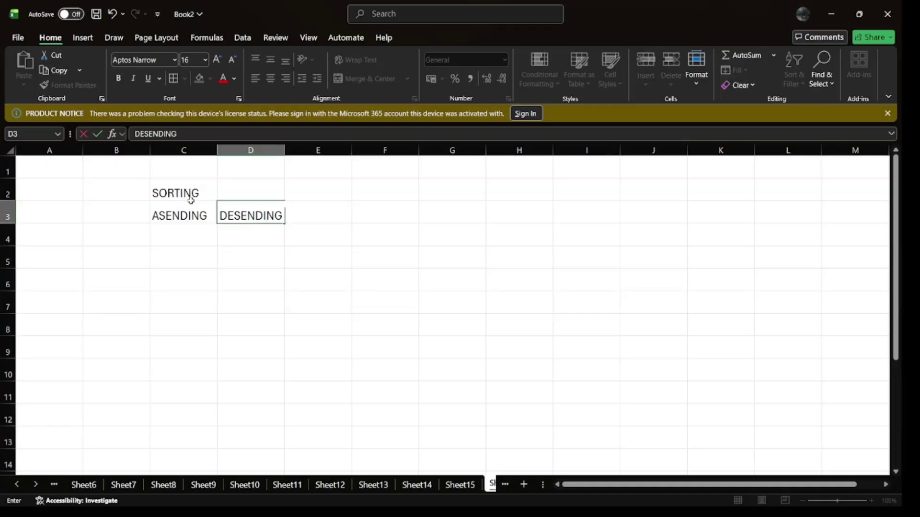
key(Return)
key(Down)
key(Down)
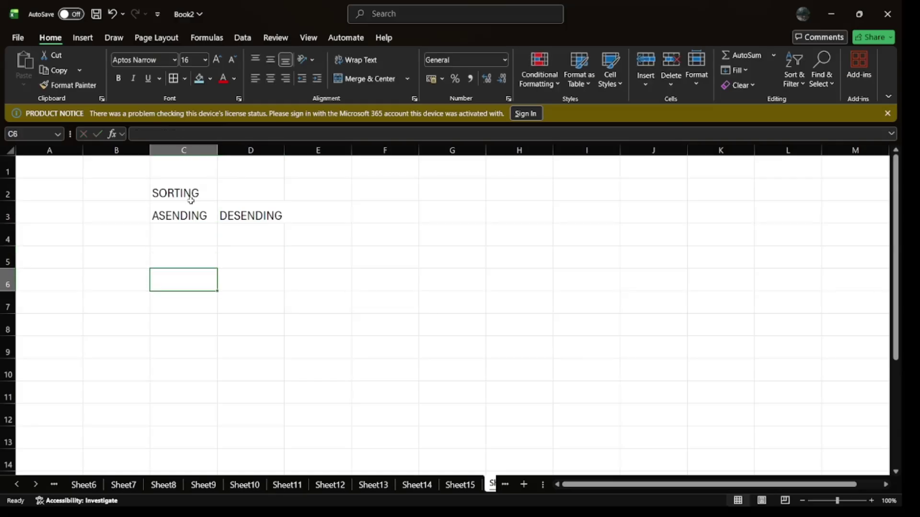
Step: Enter the numbers 4, 5, 7, 8, 50, 1 into C6:C11 and select them
text(4)
key(Return)
text(5)
key(Return)
text(7)
key(Return)
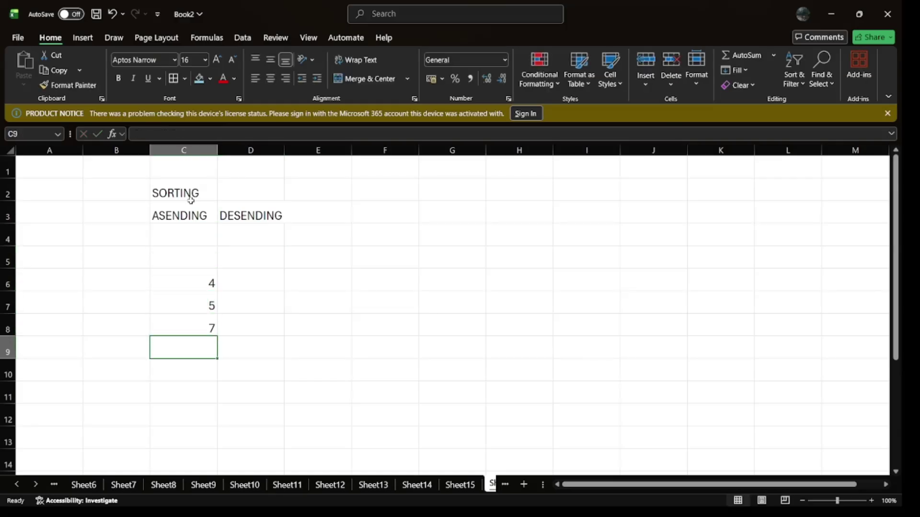
text(8)
key(Return)
text(50)
key(Return)
text(1)
key(Return)
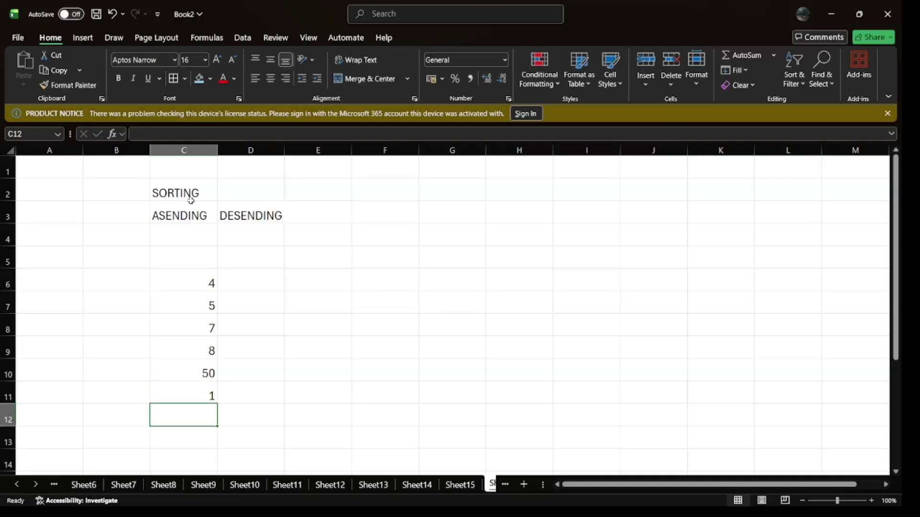
drag(203, 280, 213, 394)
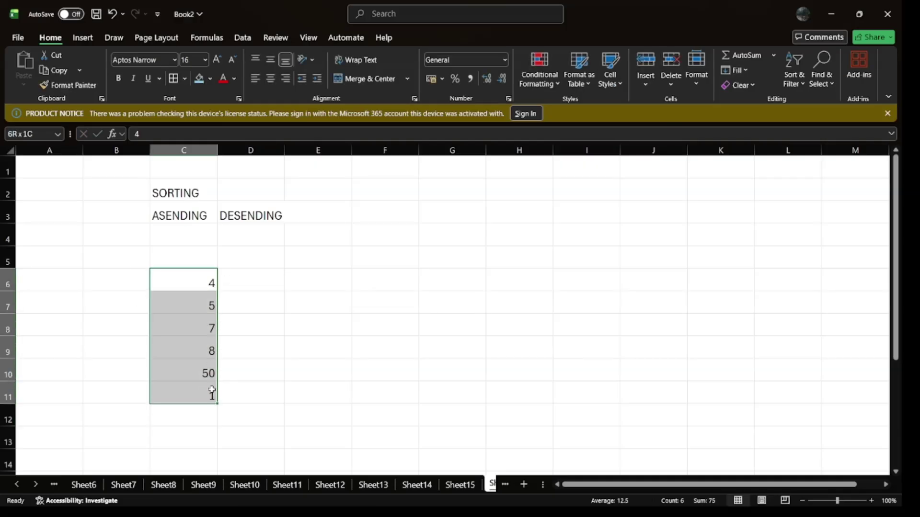
Step: Try ascending and descending sorts on C6:C11, ending sorted ascending as 1, 4, 5, 7, 8, 50
click(244, 42)
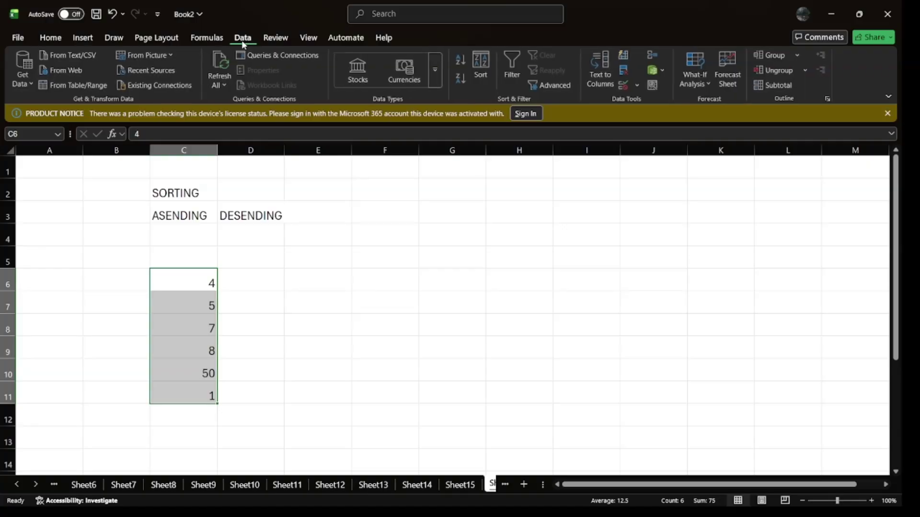
click(461, 61)
click(461, 82)
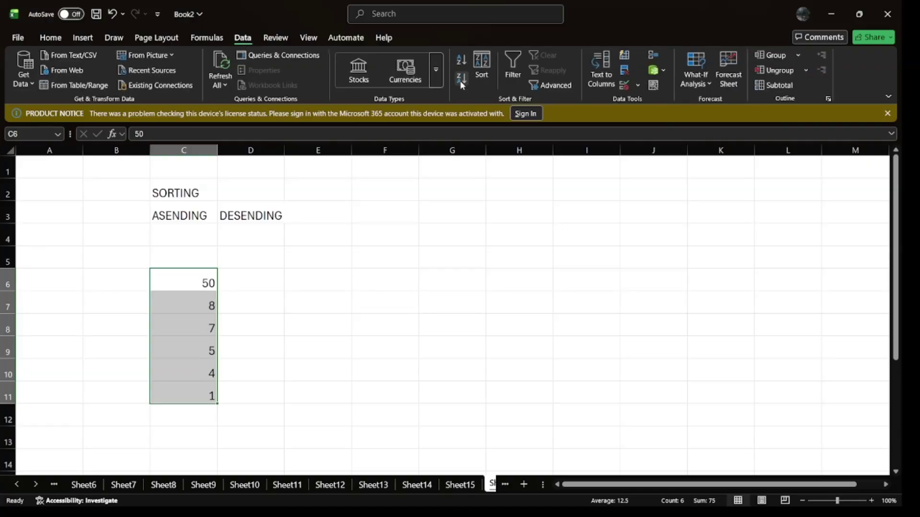
click(462, 61)
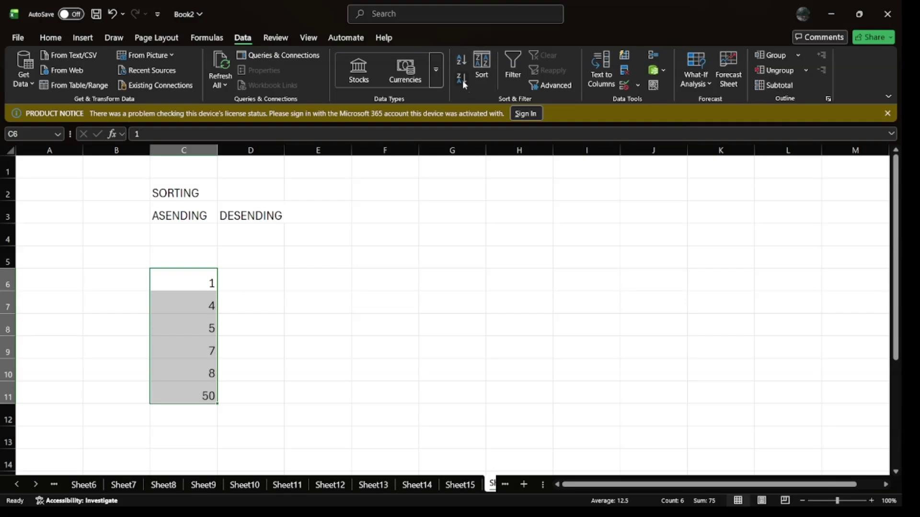
click(462, 81)
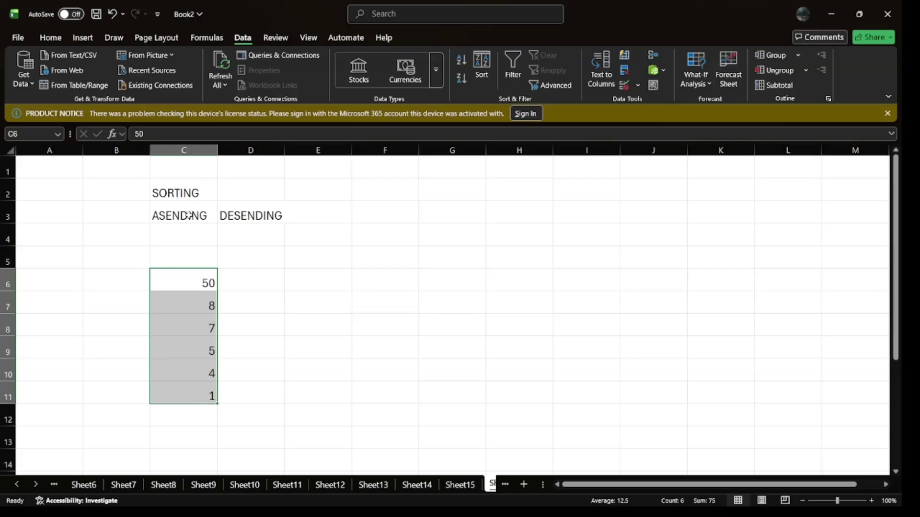
click(50, 37)
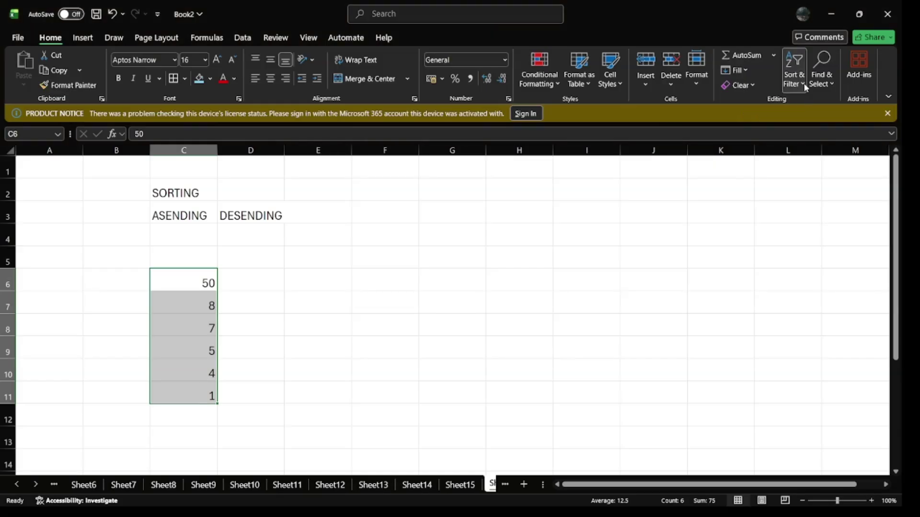
click(798, 110)
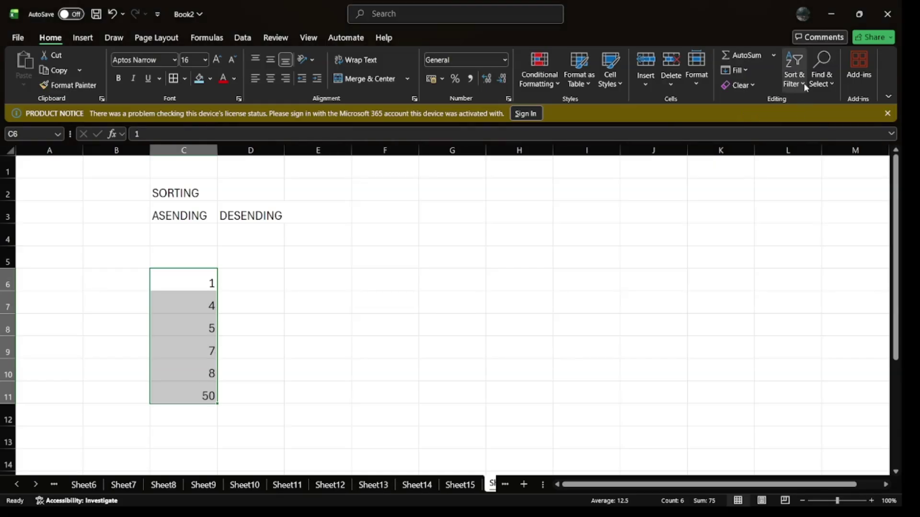